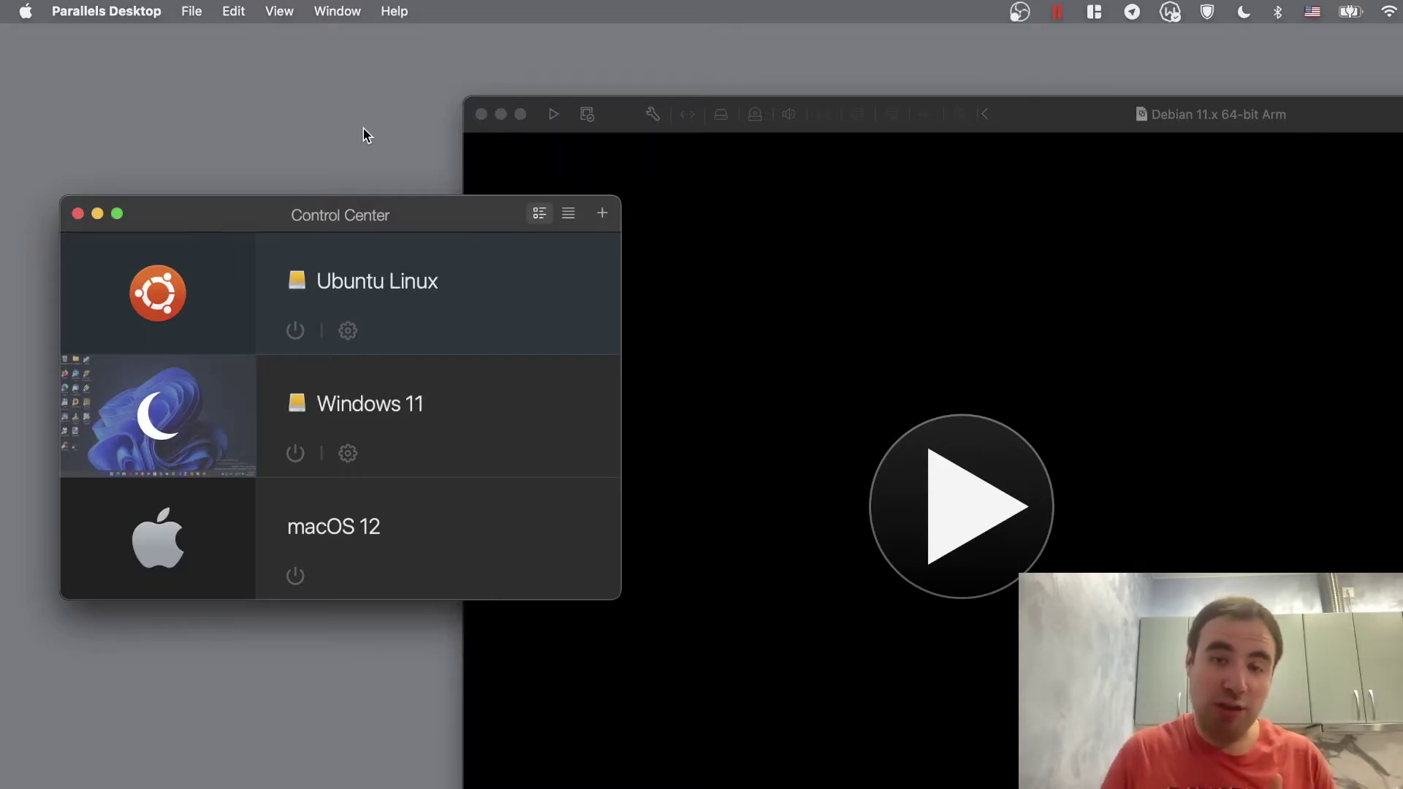
Step: Bring the powered-off Debian 11.x 64-bit Arm VM window forward, shift it left, and power it on
left_click_drag(1043, 113, 1009, 112)
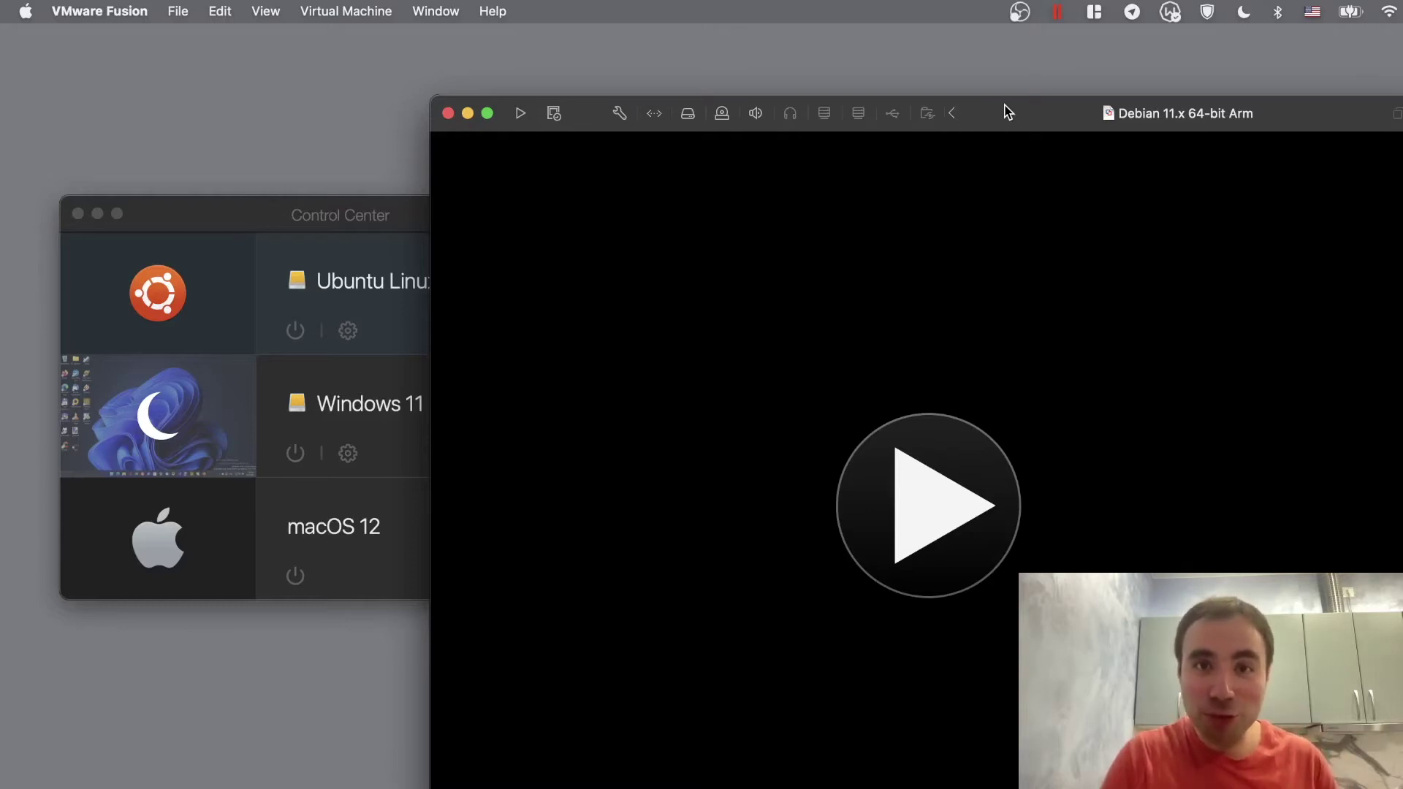
left_click(947, 459)
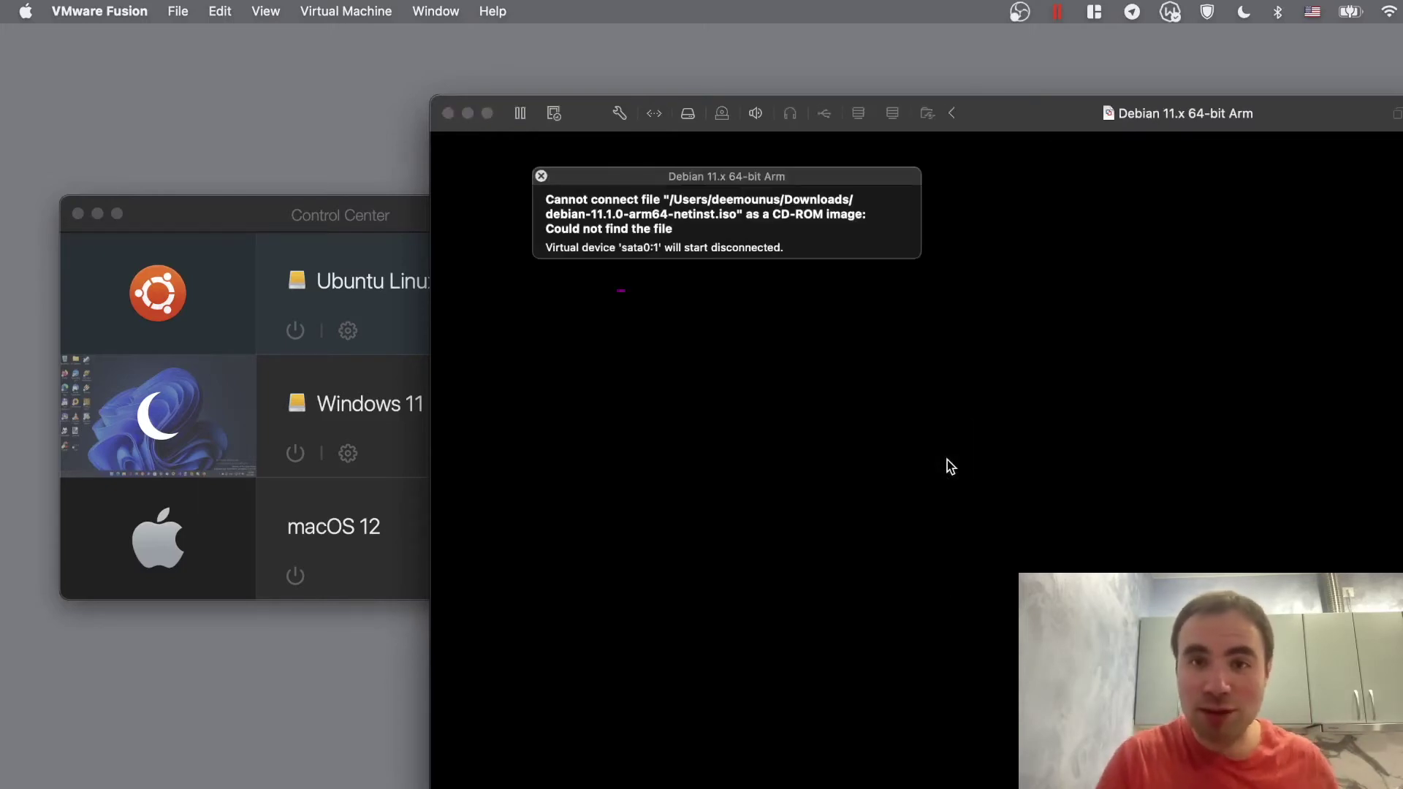
Step: Dismiss the missing debian-11.1.0-arm64-netinst.iso warning and boot the default Debian GNU/Linux entry to the login prompt
left_click(541, 176)
left_click_drag(1002, 120, 1044, 120)
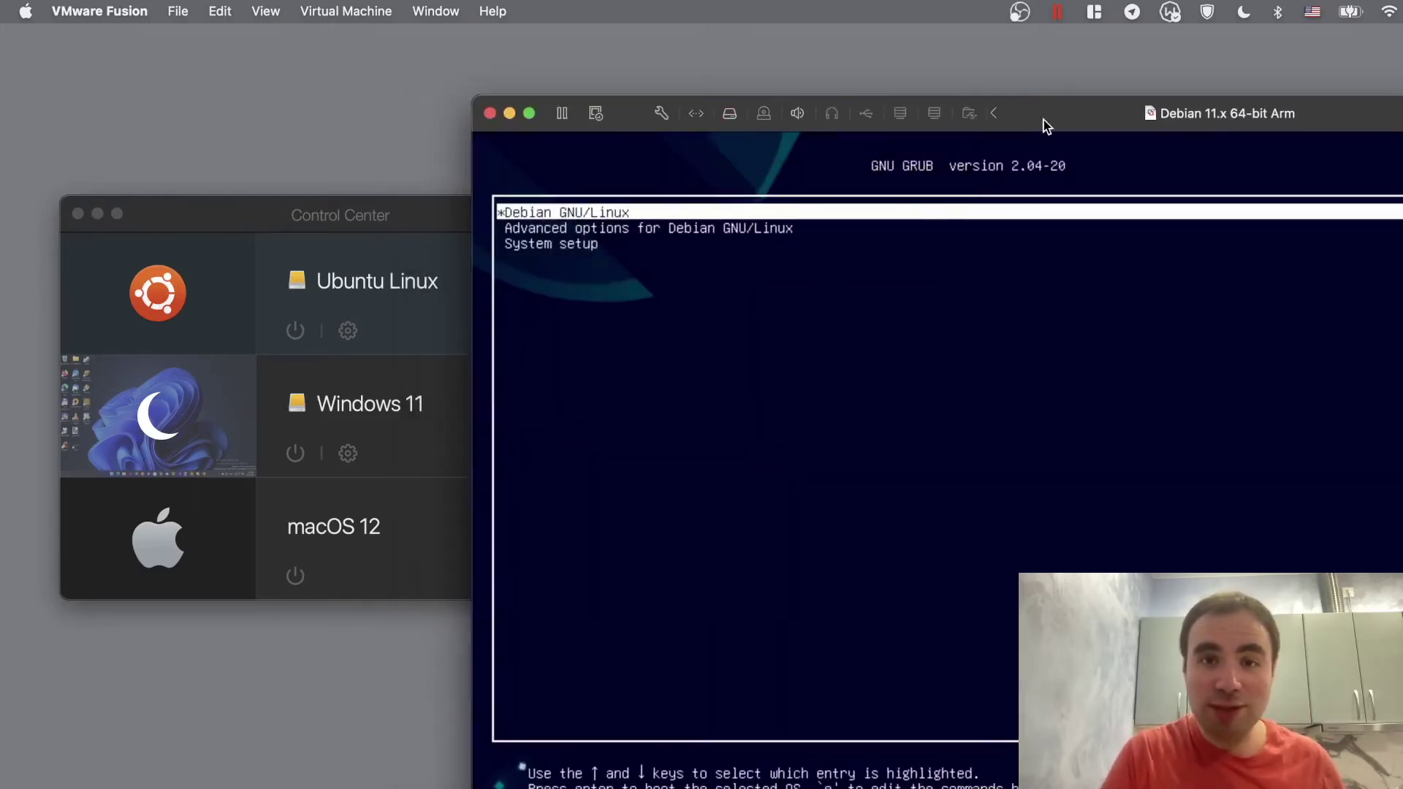
key("Return")
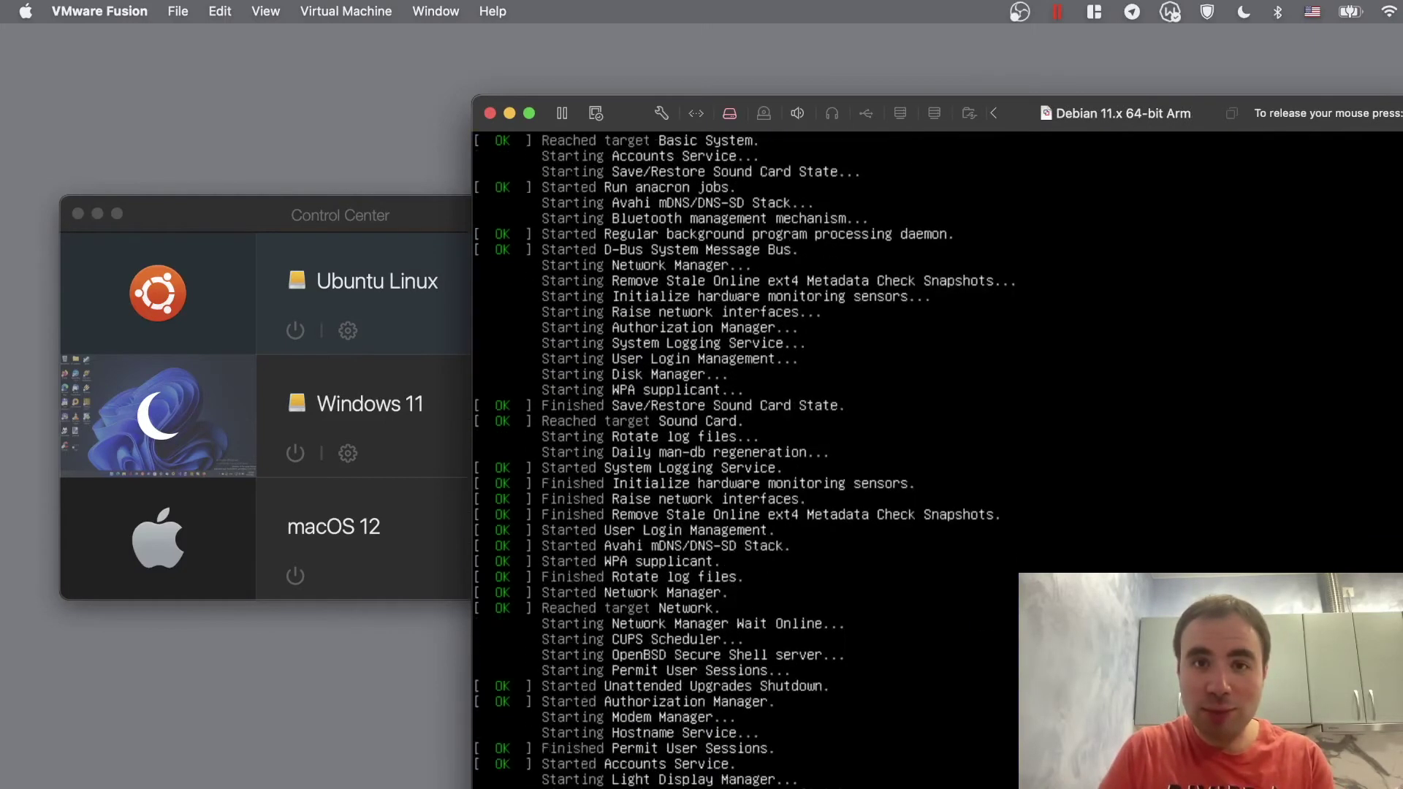
left_click_drag(1048, 119, 1084, 119)
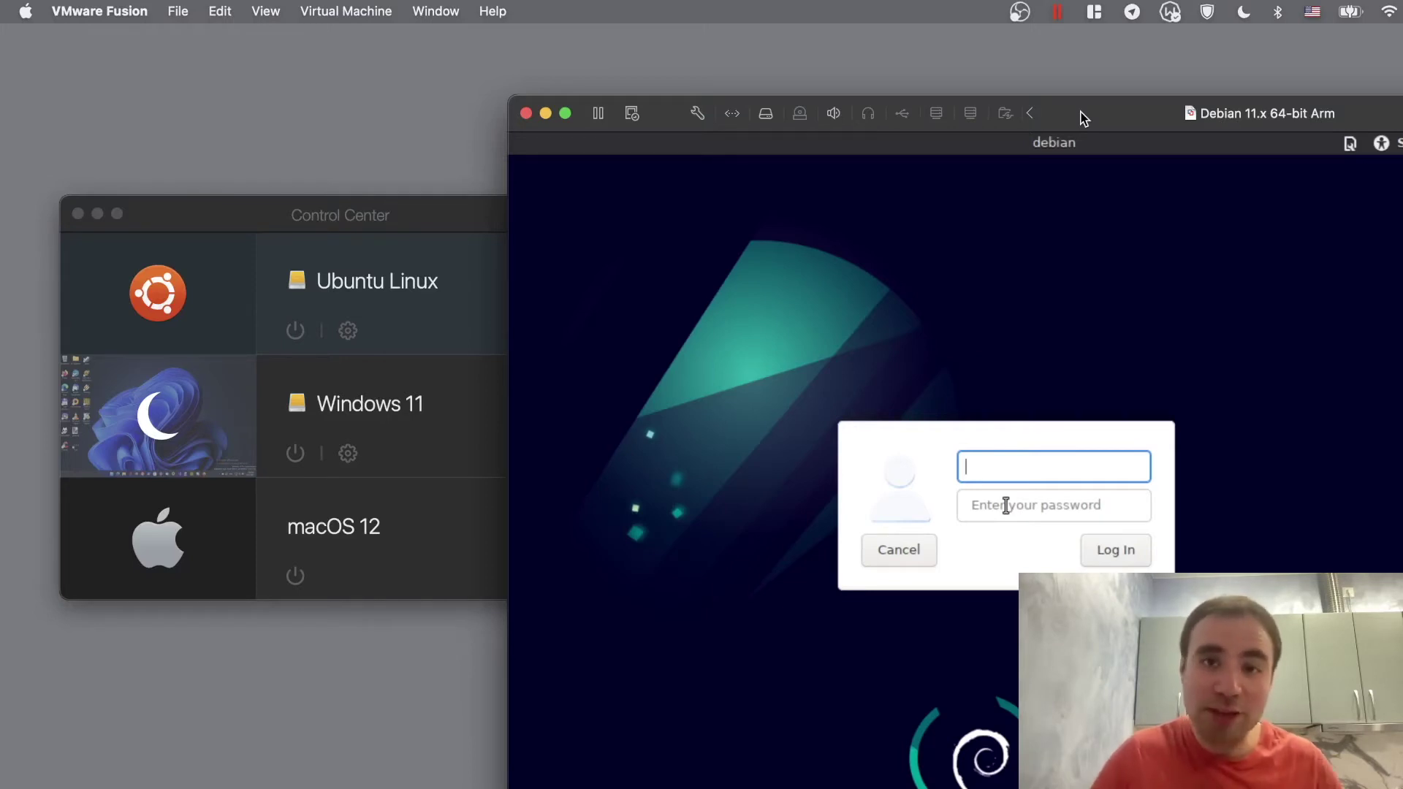
left_click(430, 209)
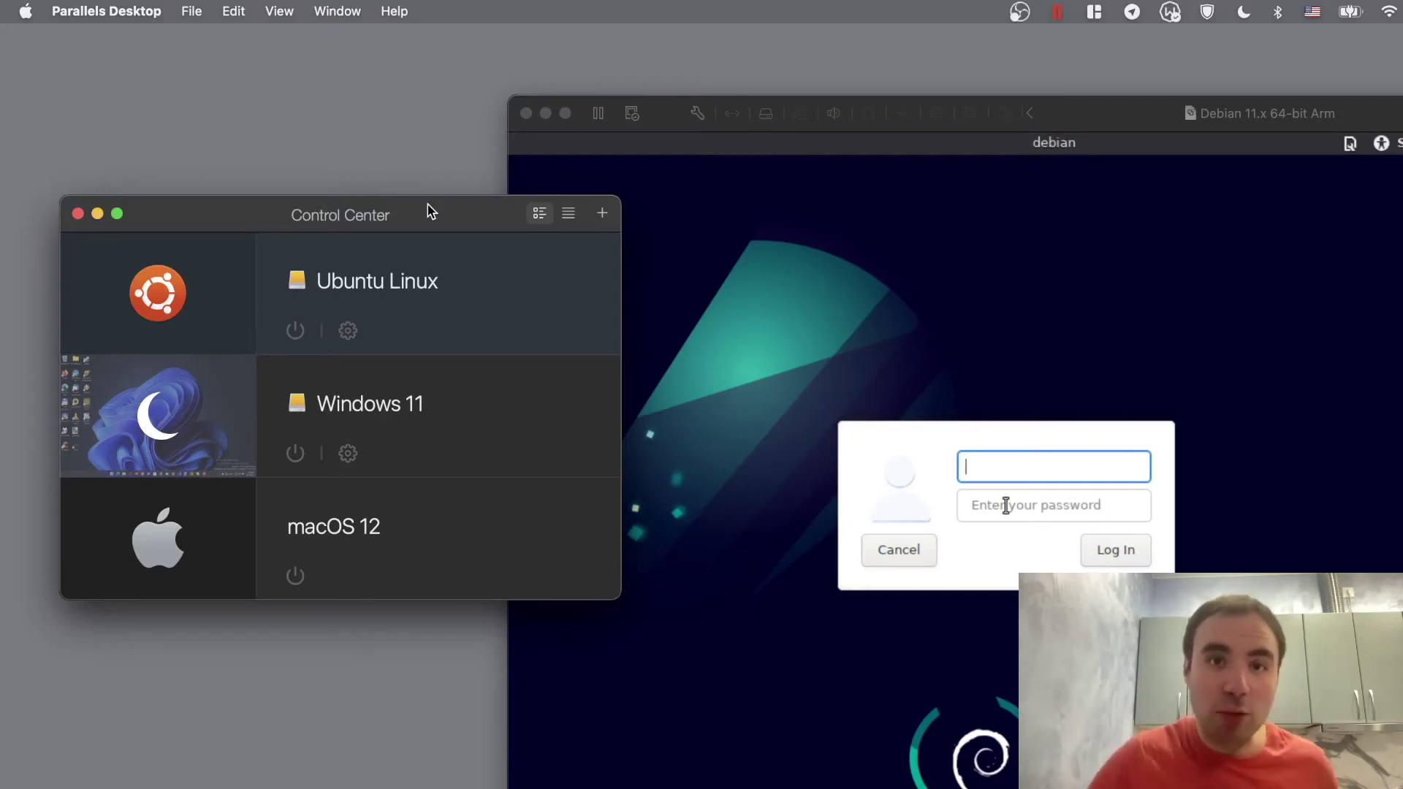
left_click(601, 216)
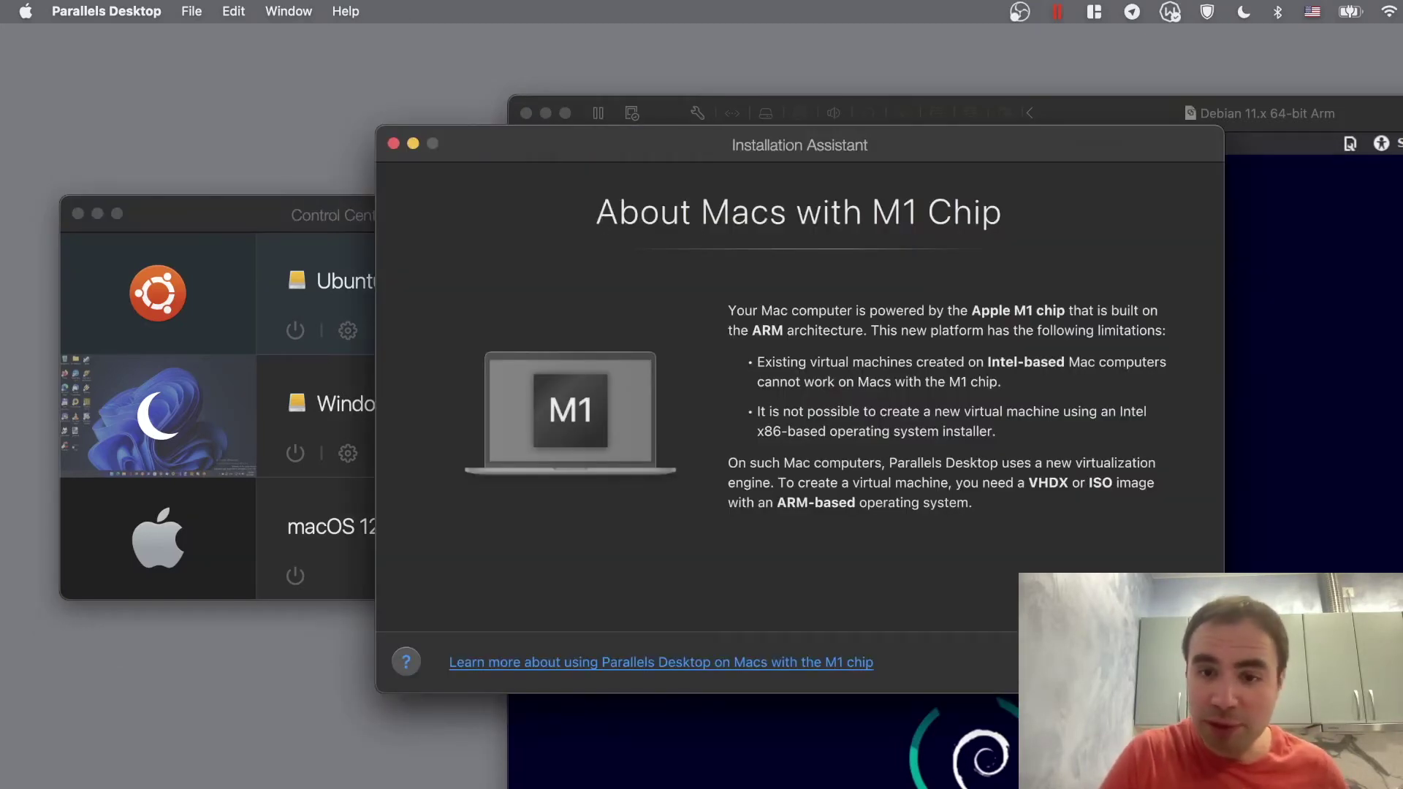
key("Return")
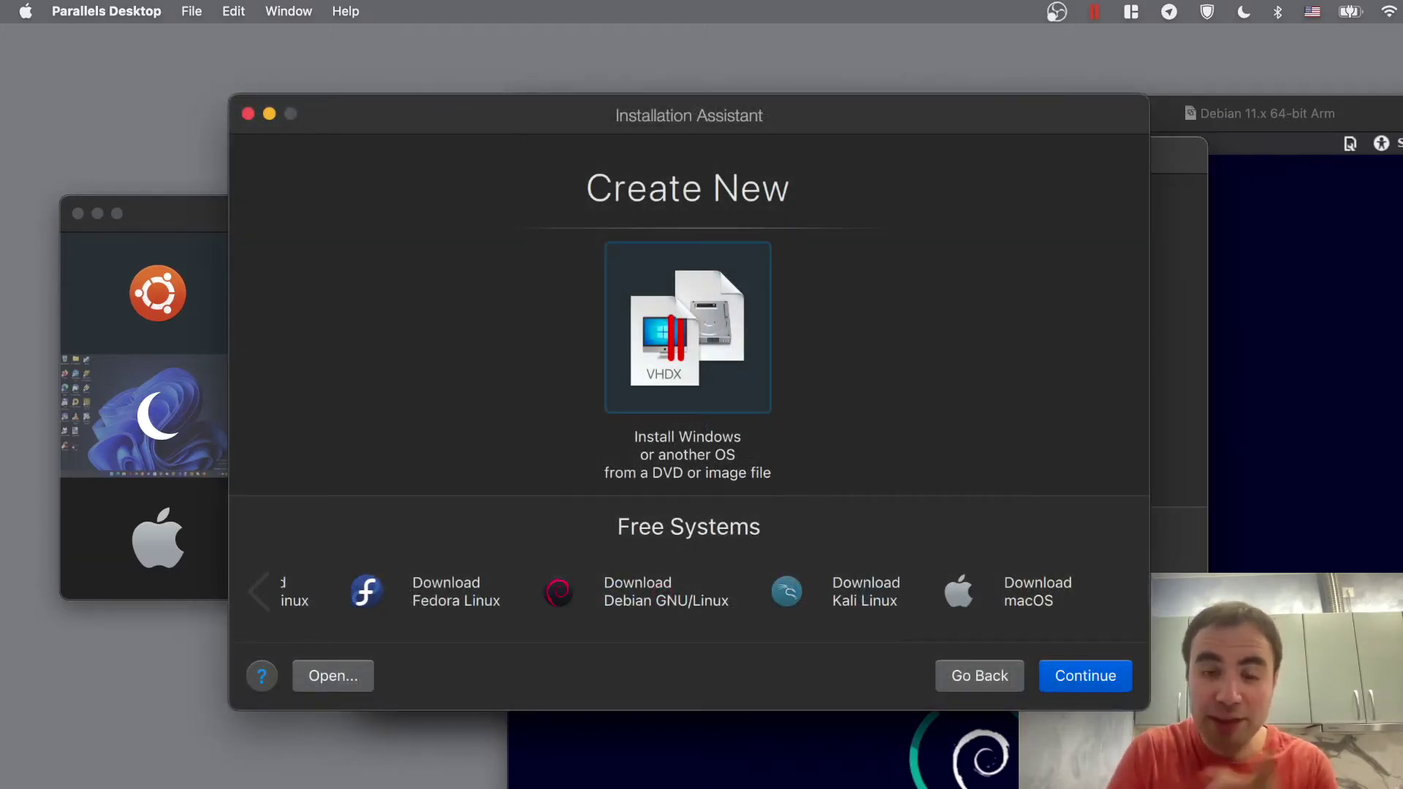
key("Return")
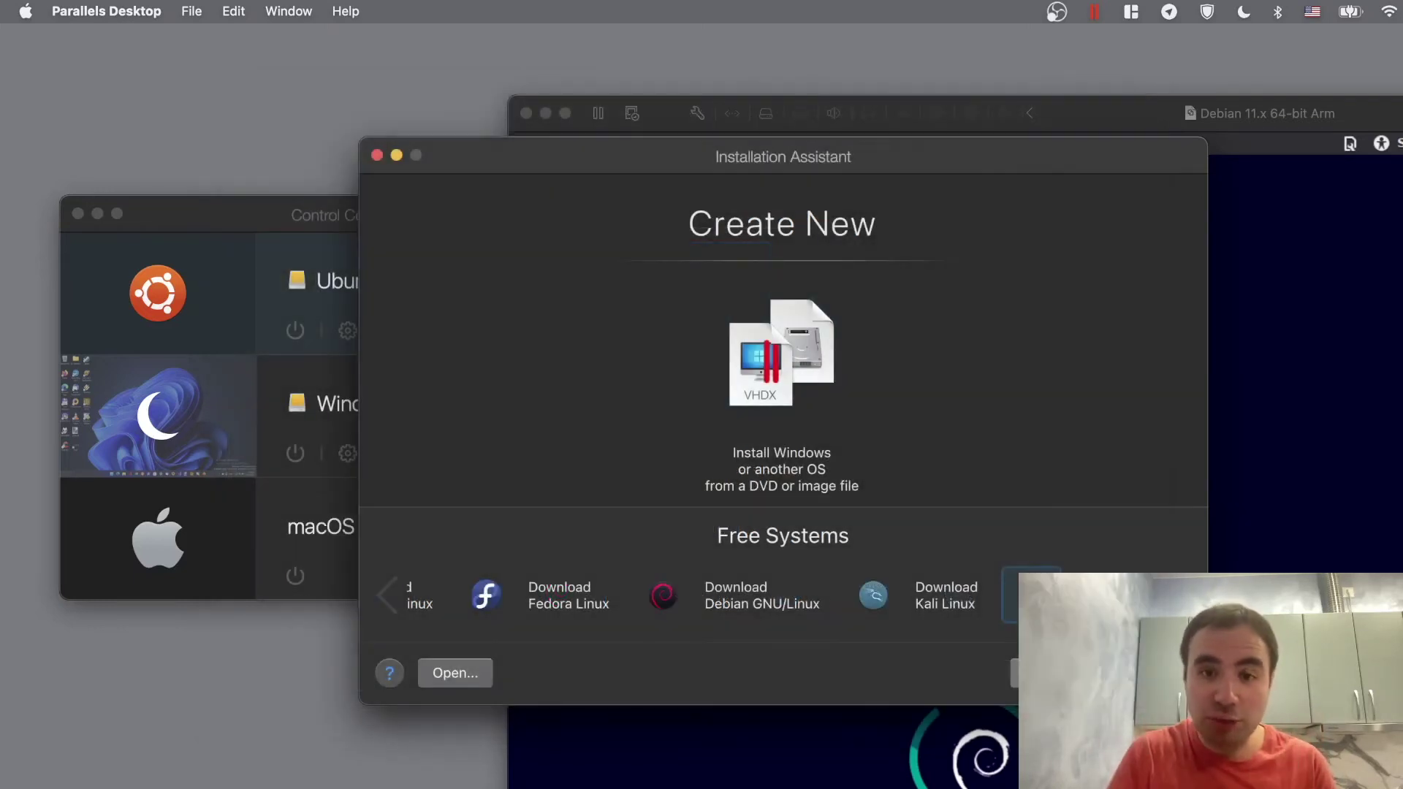
left_click(378, 155)
left_click(161, 541)
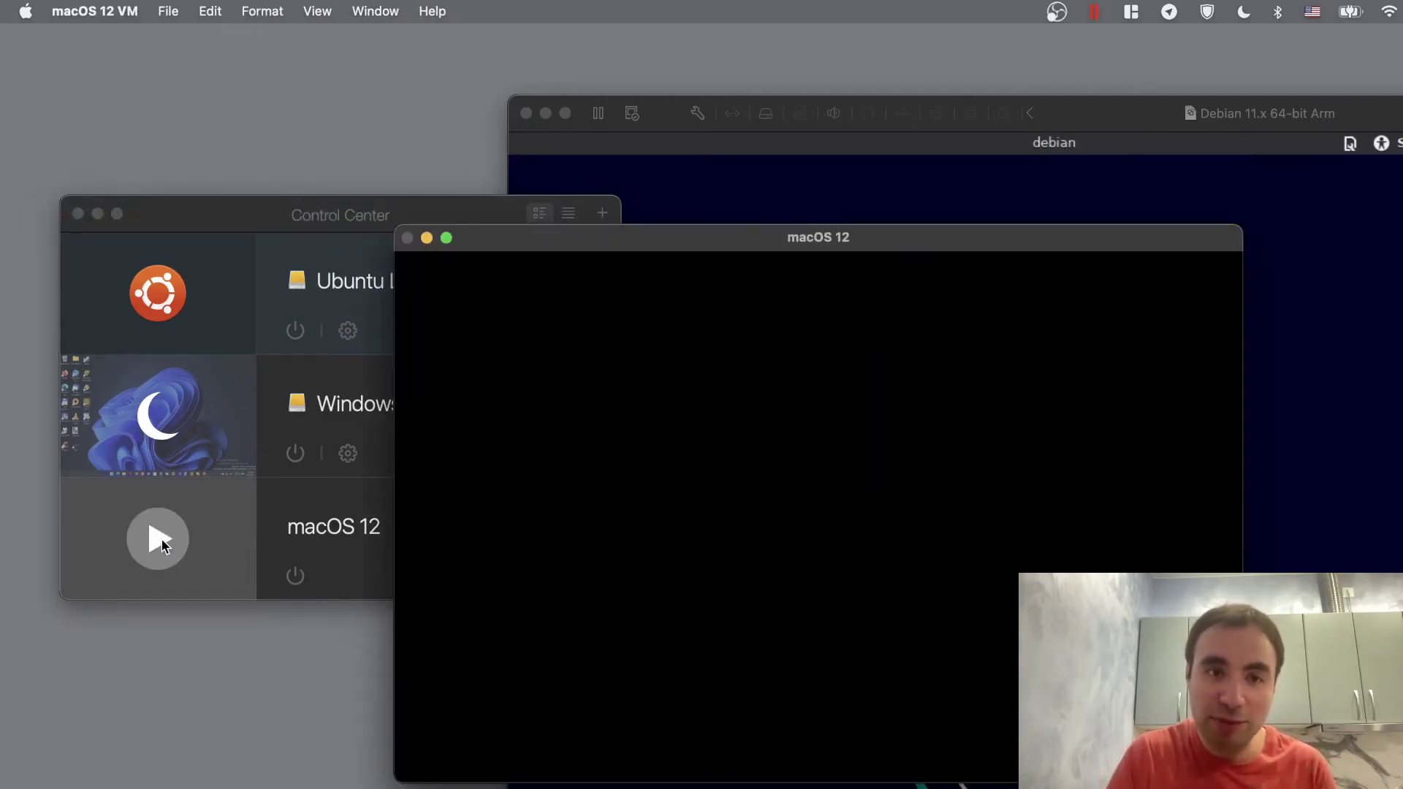
Step: Log in to the macOS 12 guest with the user password and open a Finder window
left_click_drag(630, 236, 561, 239)
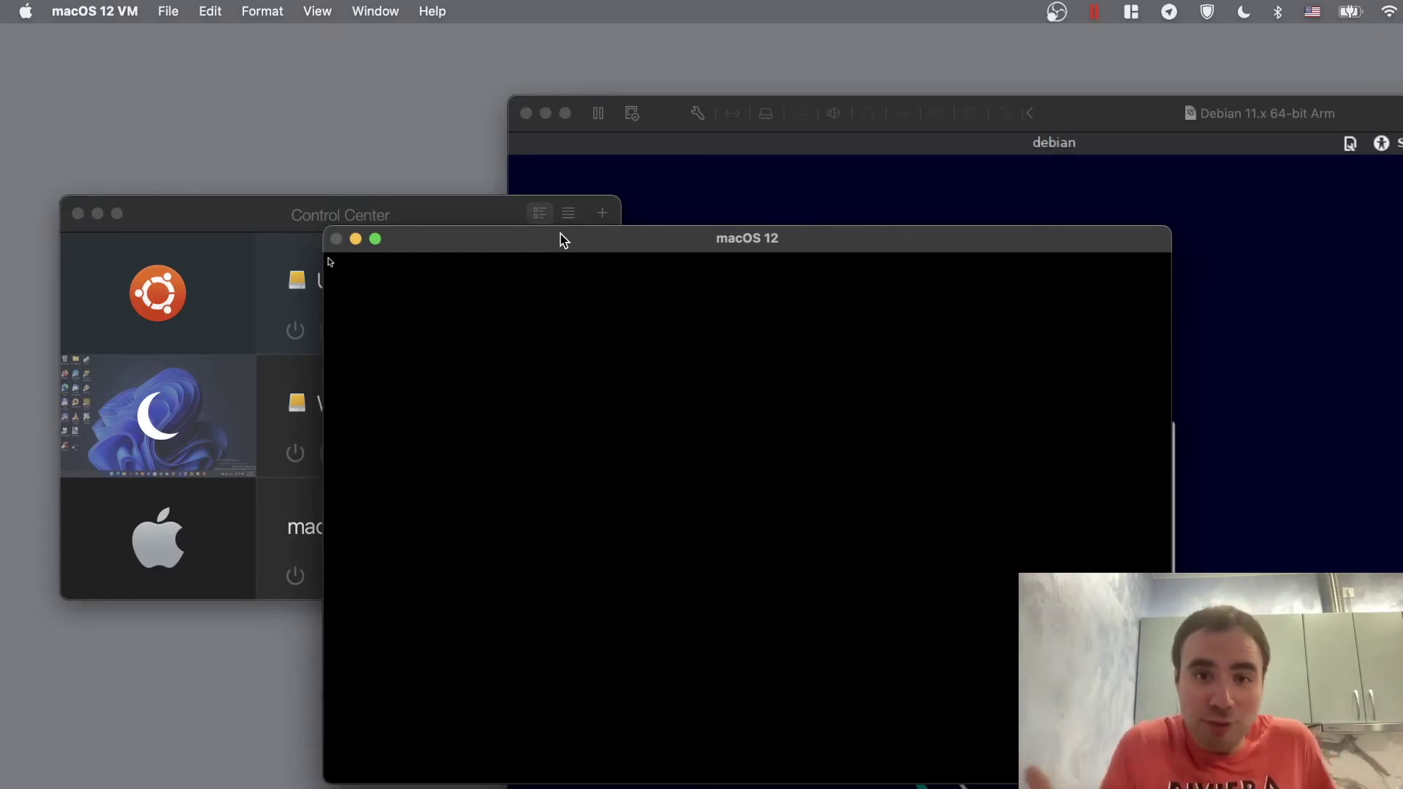
type("*********")
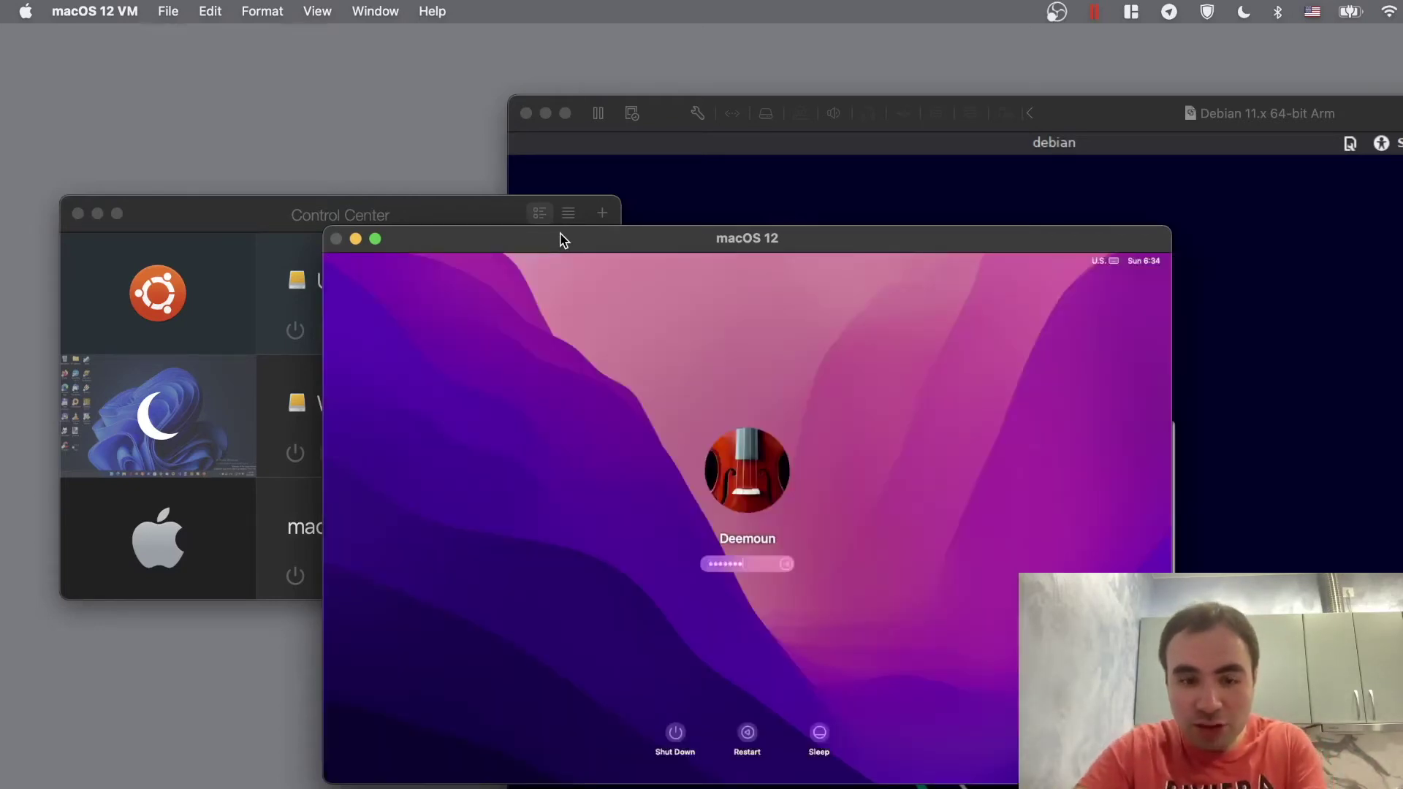
key("Return")
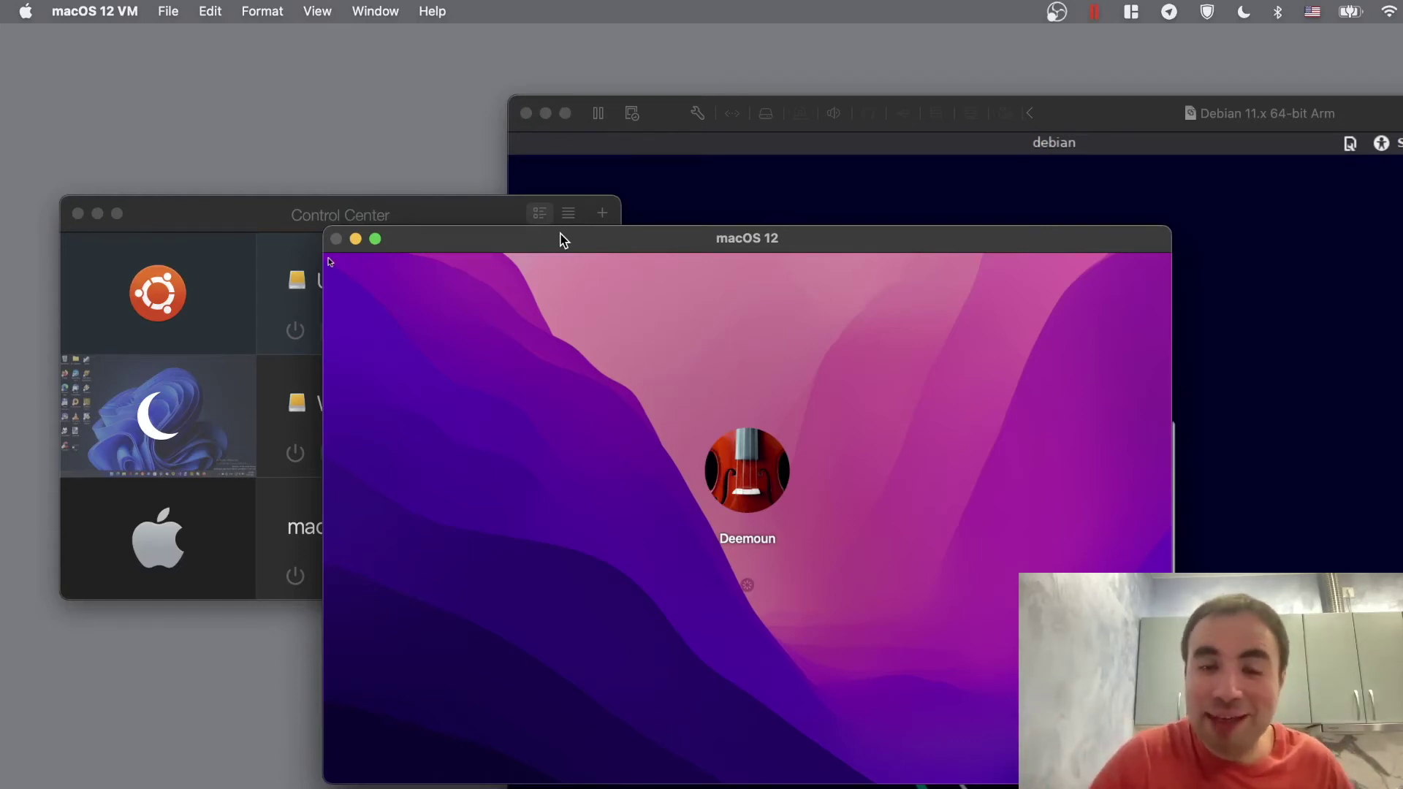
left_click_drag(563, 240, 498, 199)
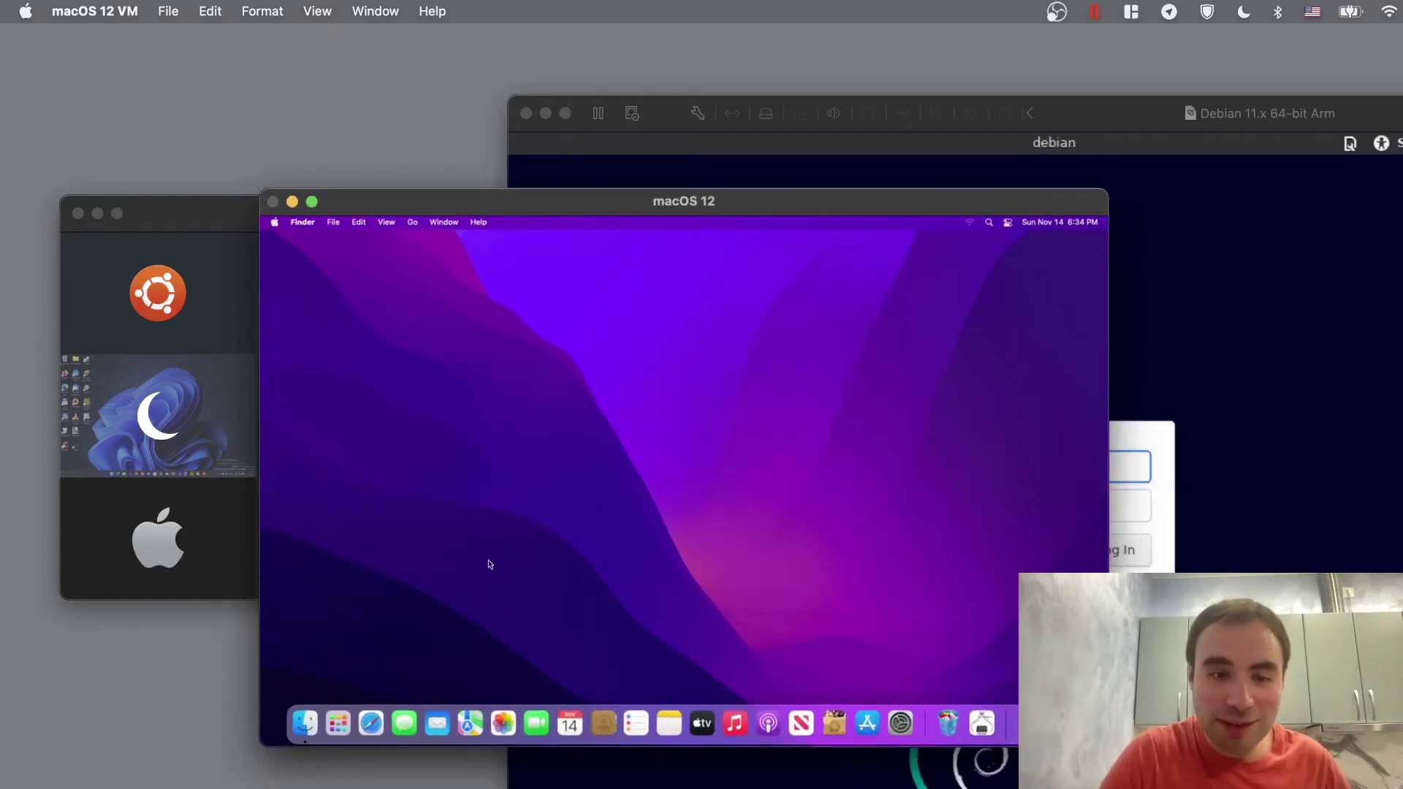
left_click(306, 724)
left_click(459, 353)
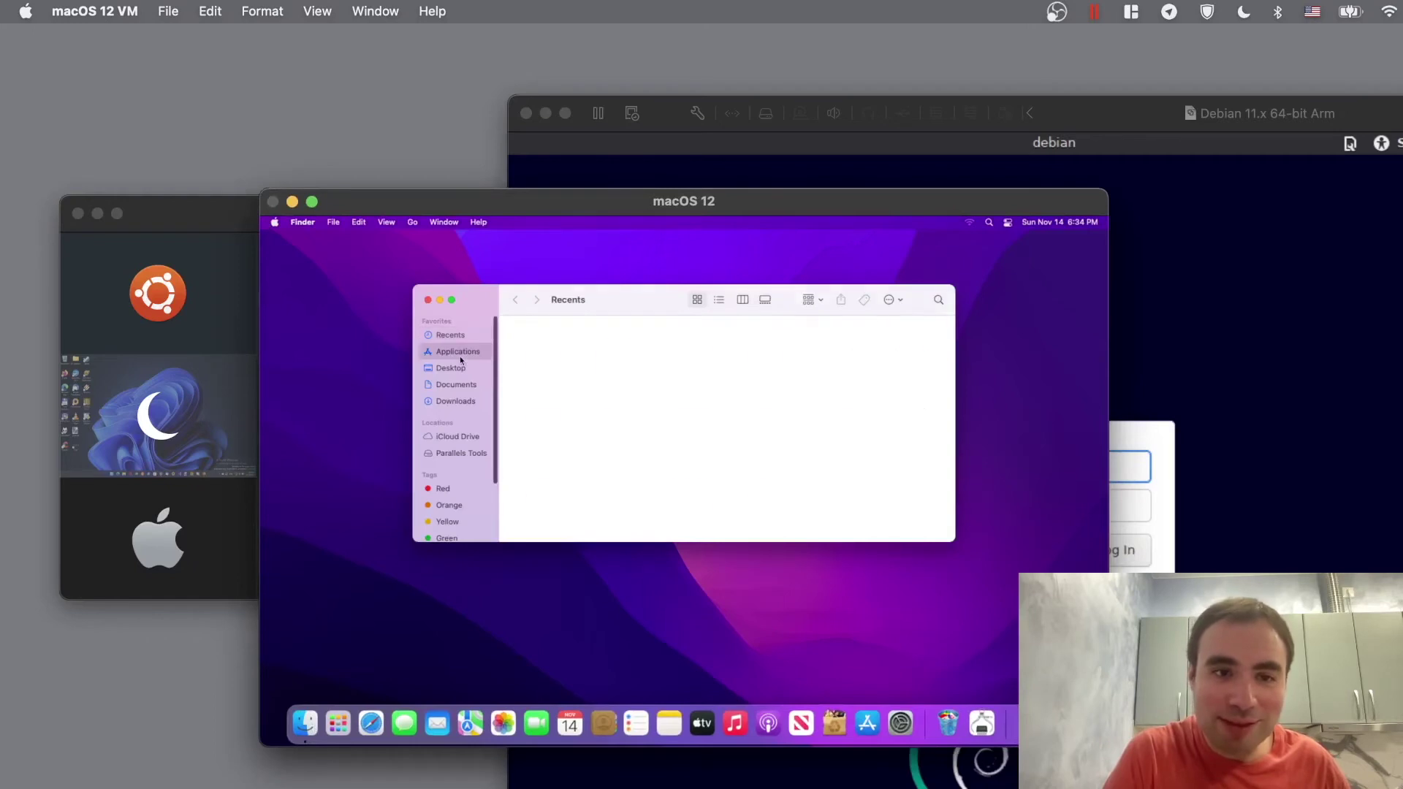
left_click(719, 299)
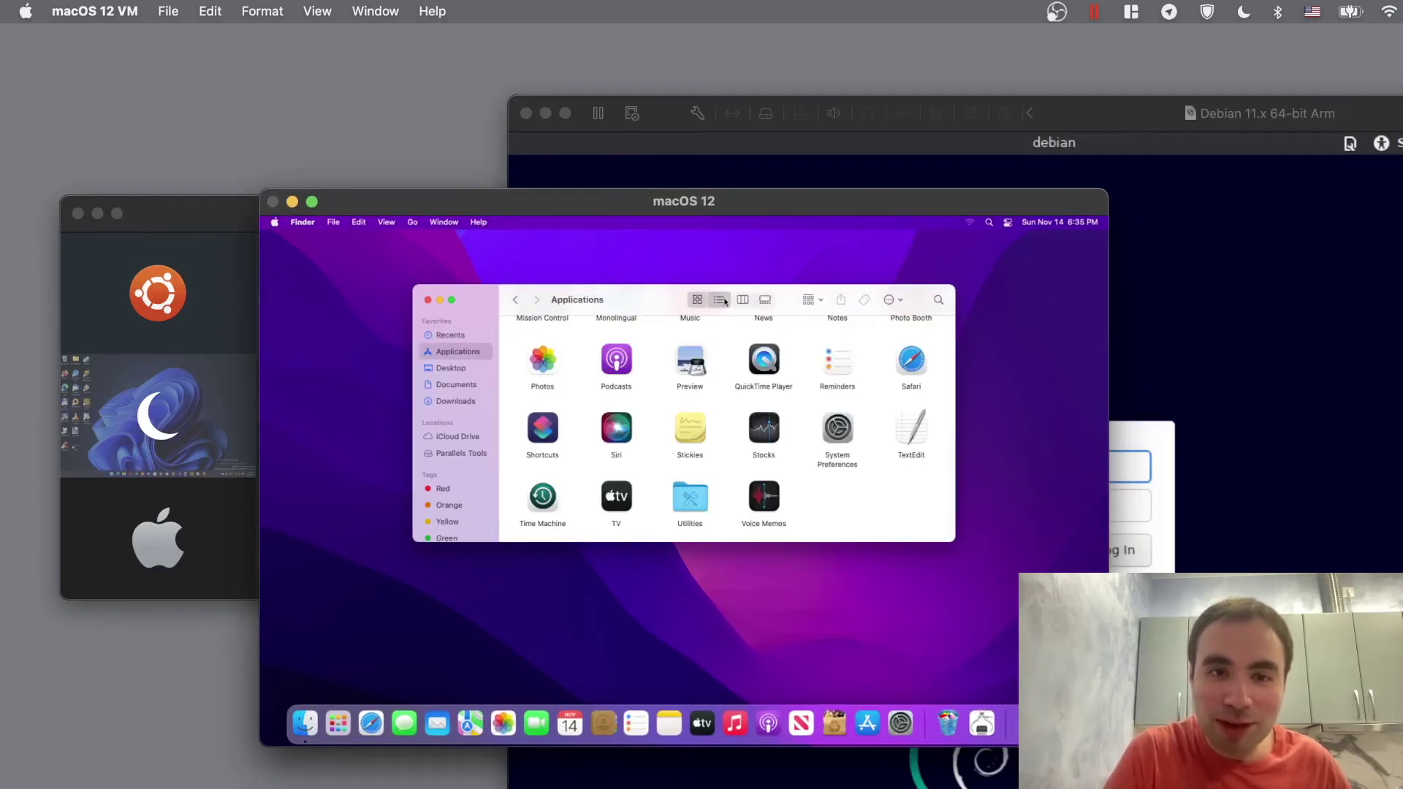
key("super+w")
left_click_drag(523, 360, 611, 396)
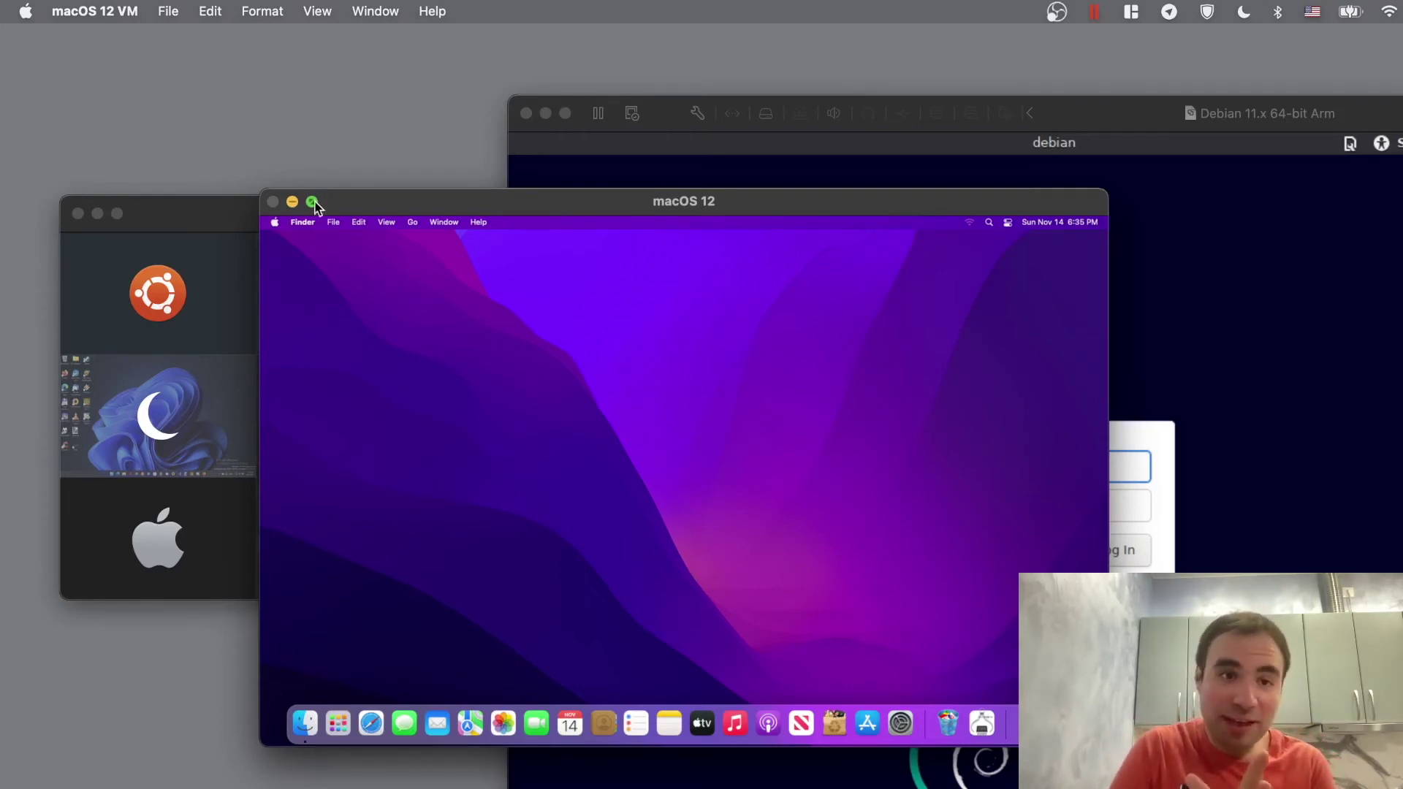
Step: Check the macOS version in About This Mac, then close it
left_click(276, 223)
left_click(283, 241)
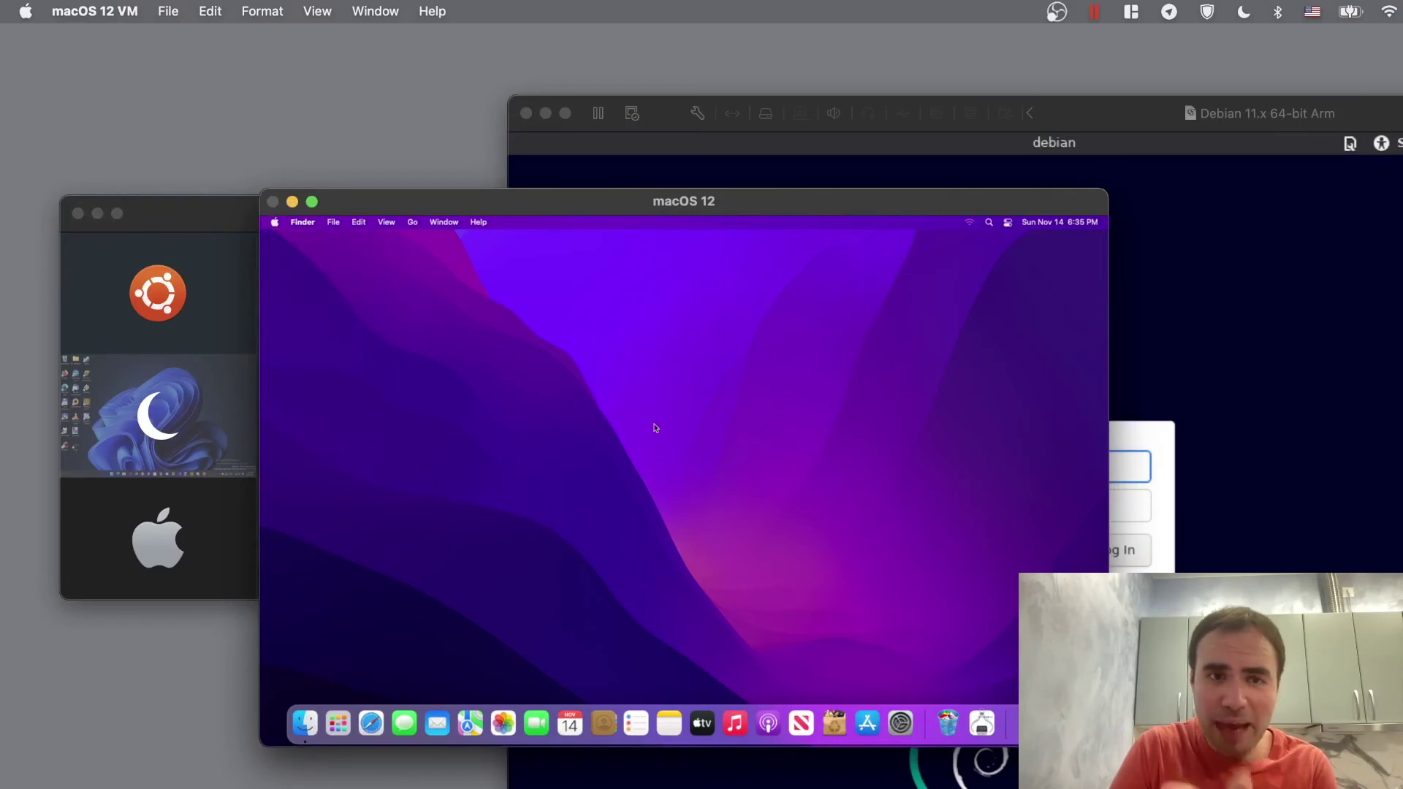
key("super+w")
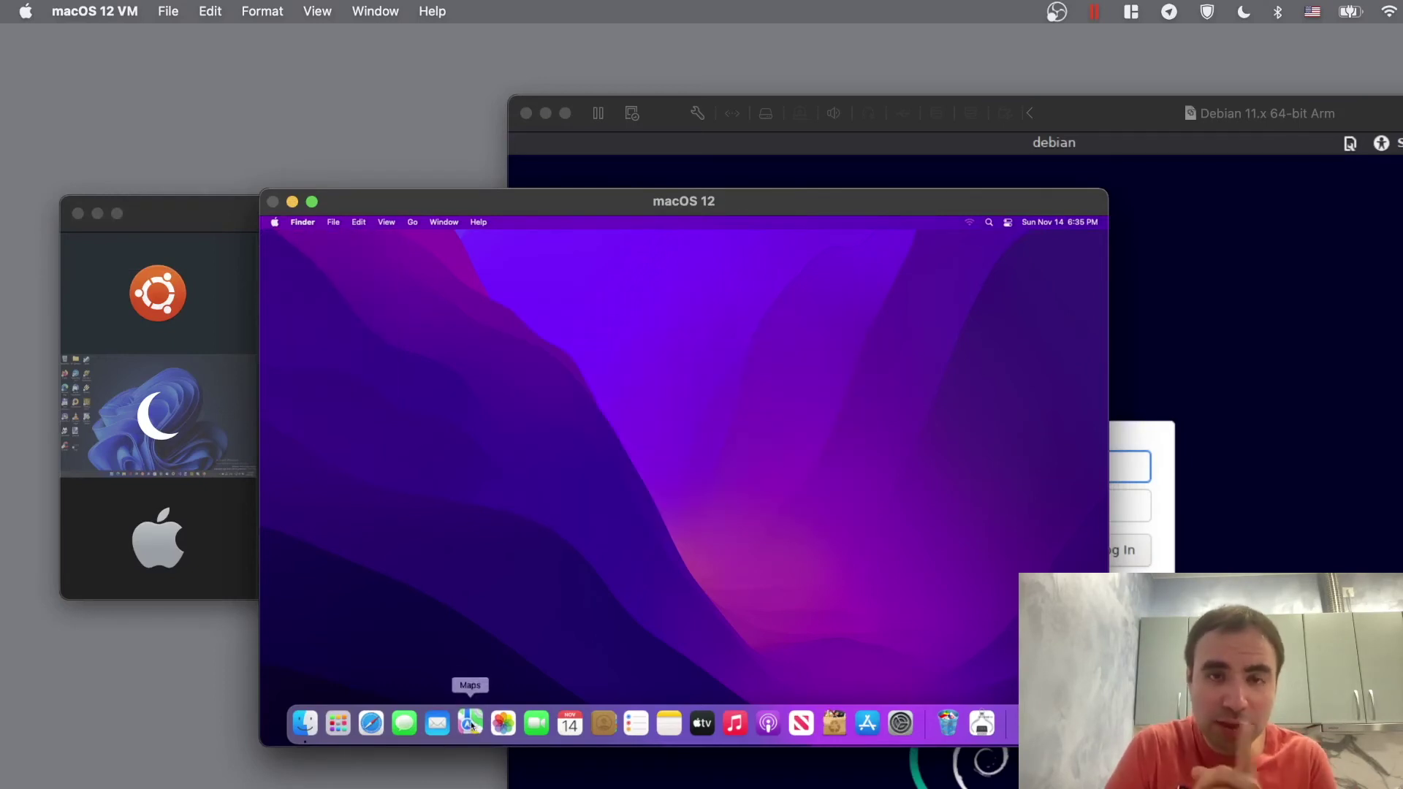
Step: Launch Apple Maps and search for 'san francisco'
left_click(470, 722)
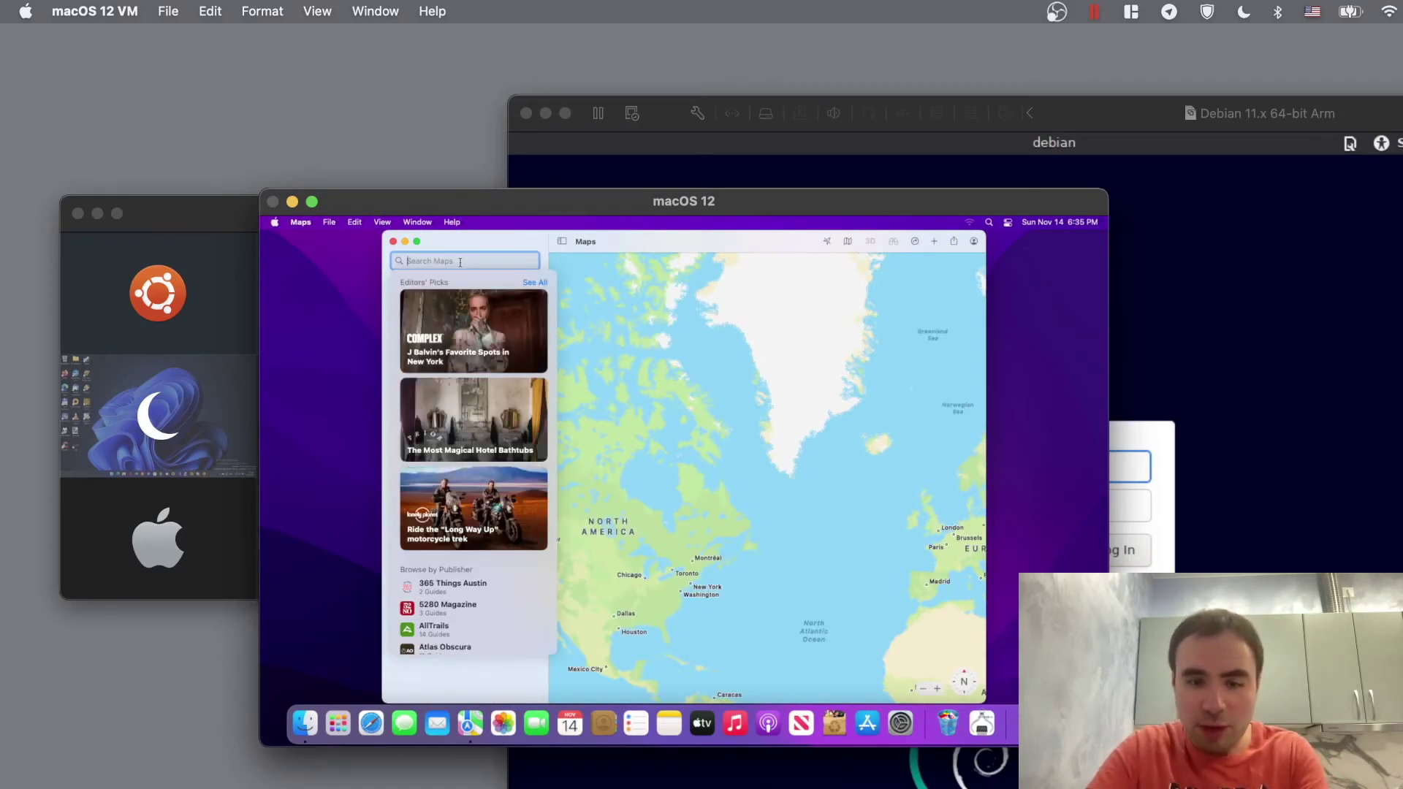
type("san francisc")
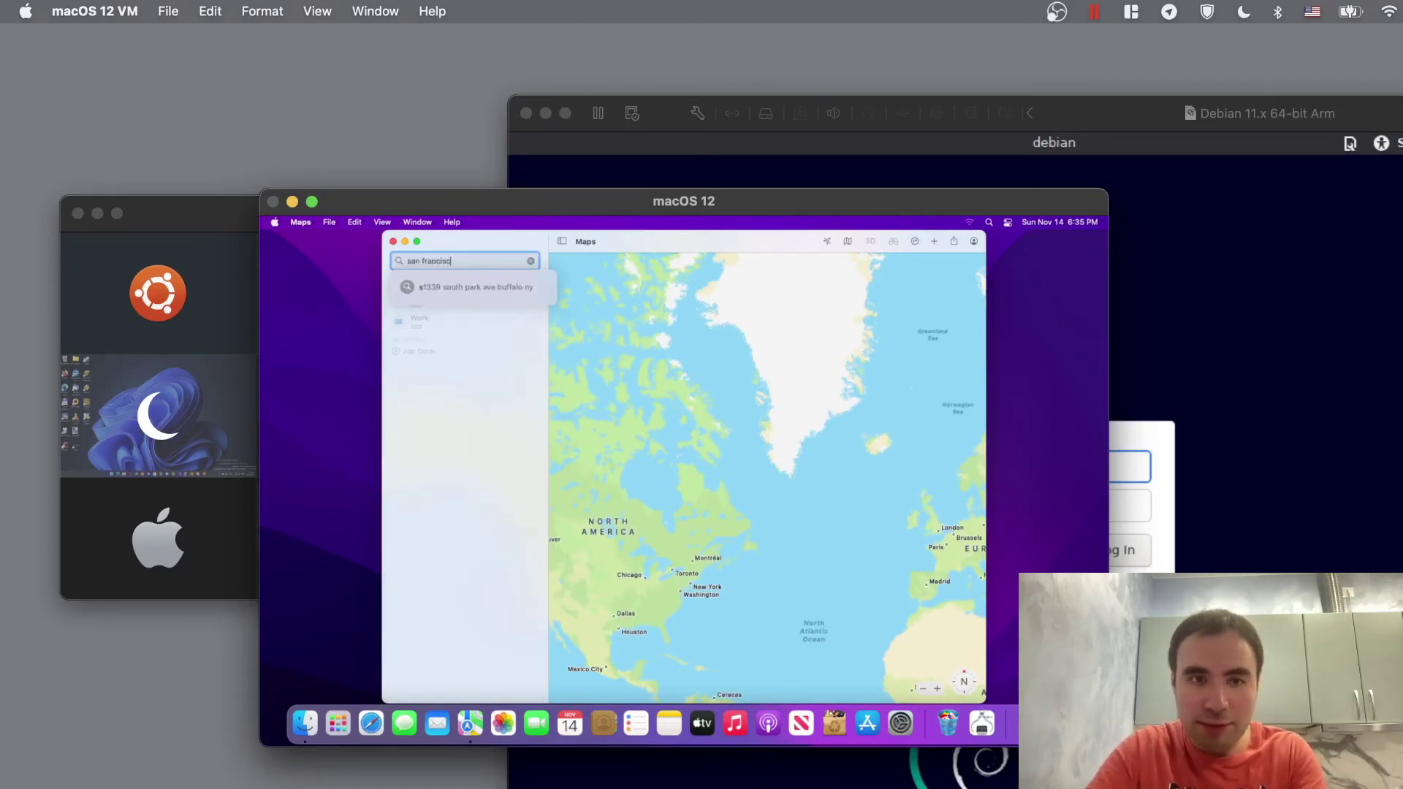
type("o")
key("Return")
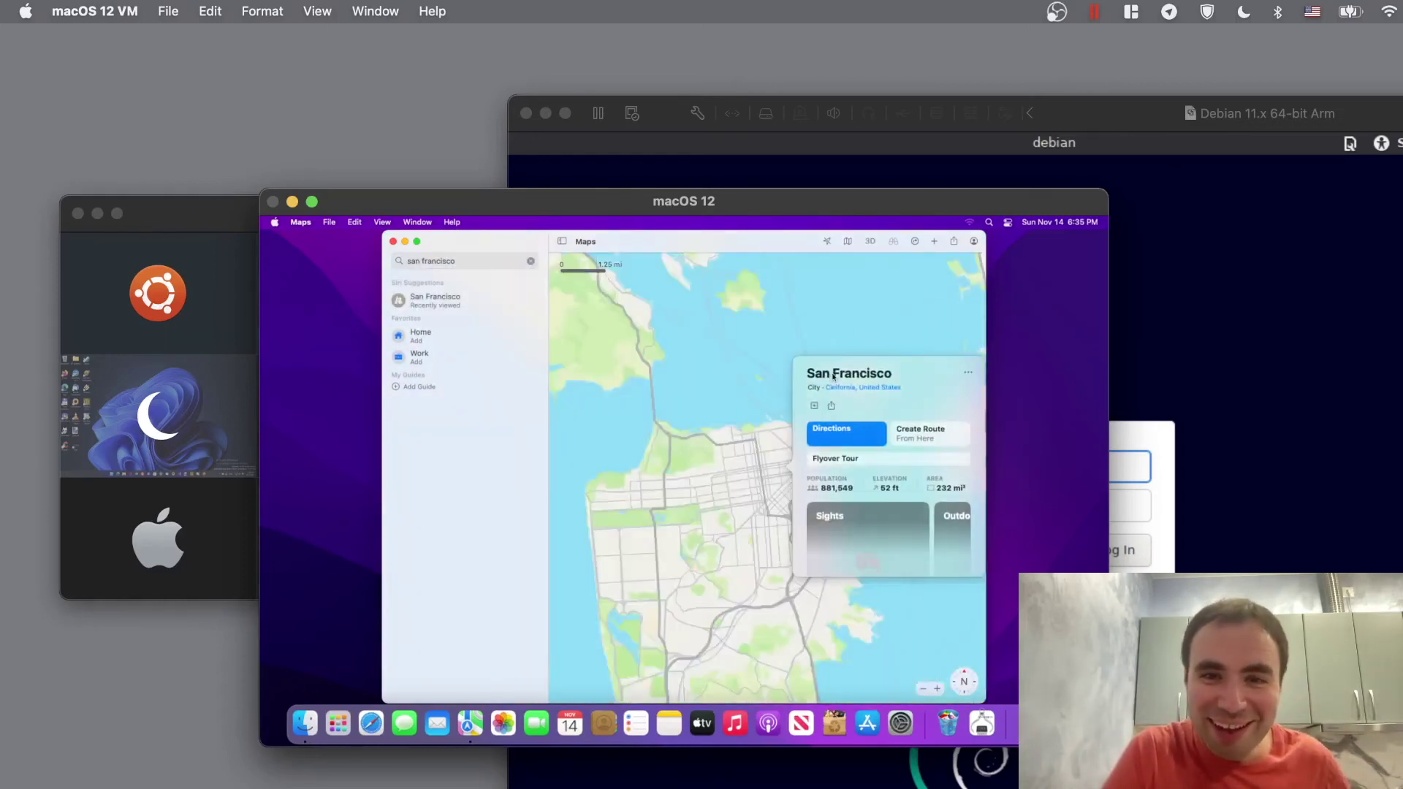
left_click(736, 406)
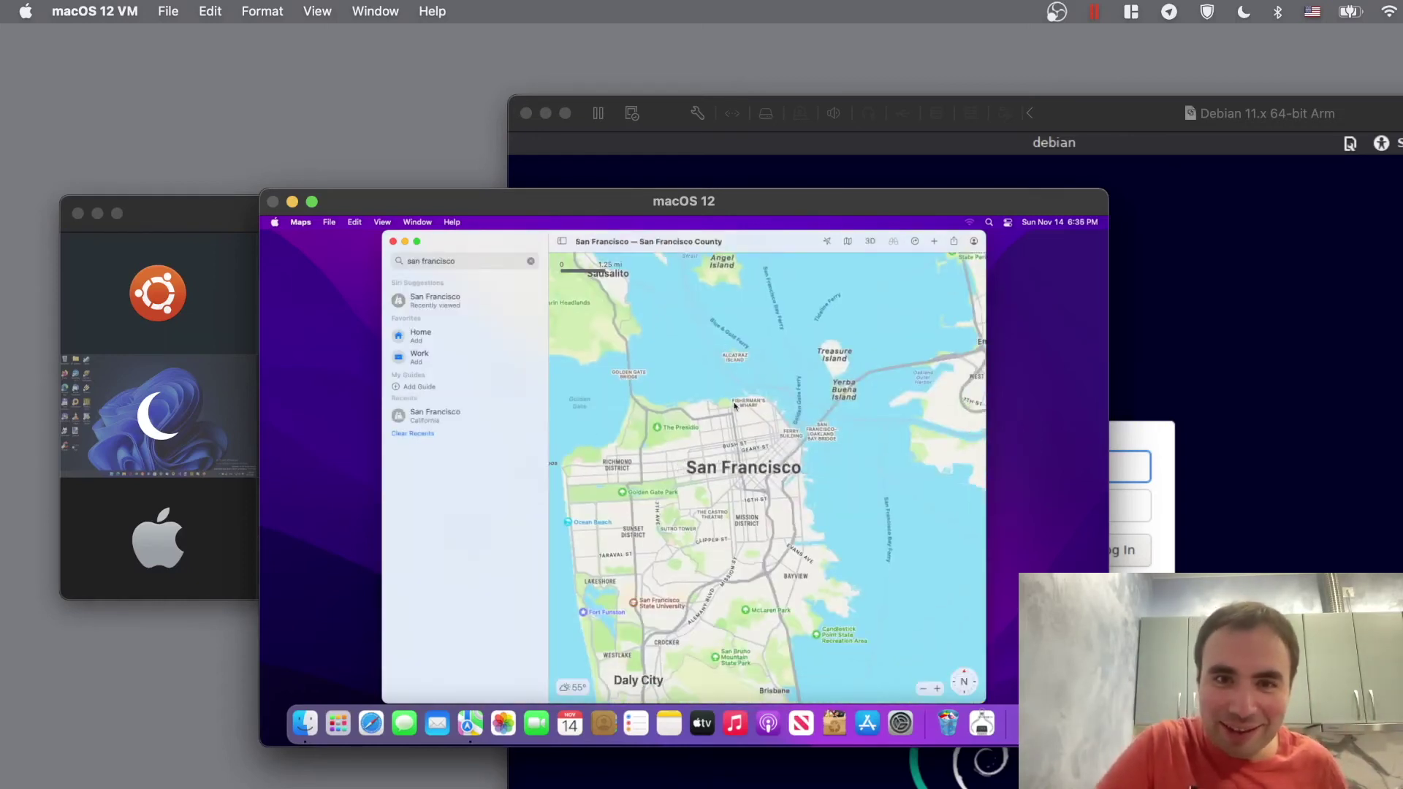
Step: Zoom and pan around San Francisco in 3D view, then close Maps to the desktop
scroll(735, 406, "left", 3)
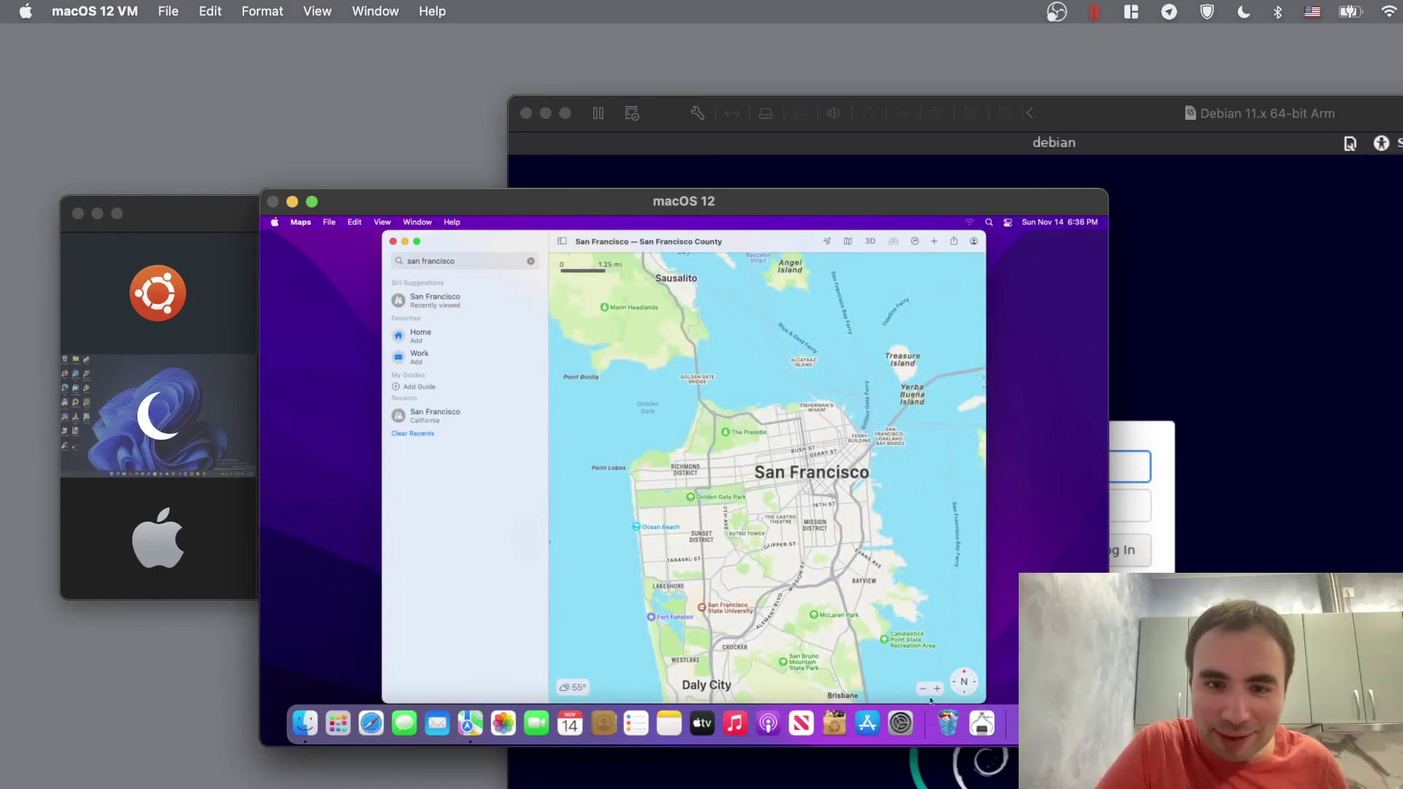
scroll(702, 501, "up", 10)
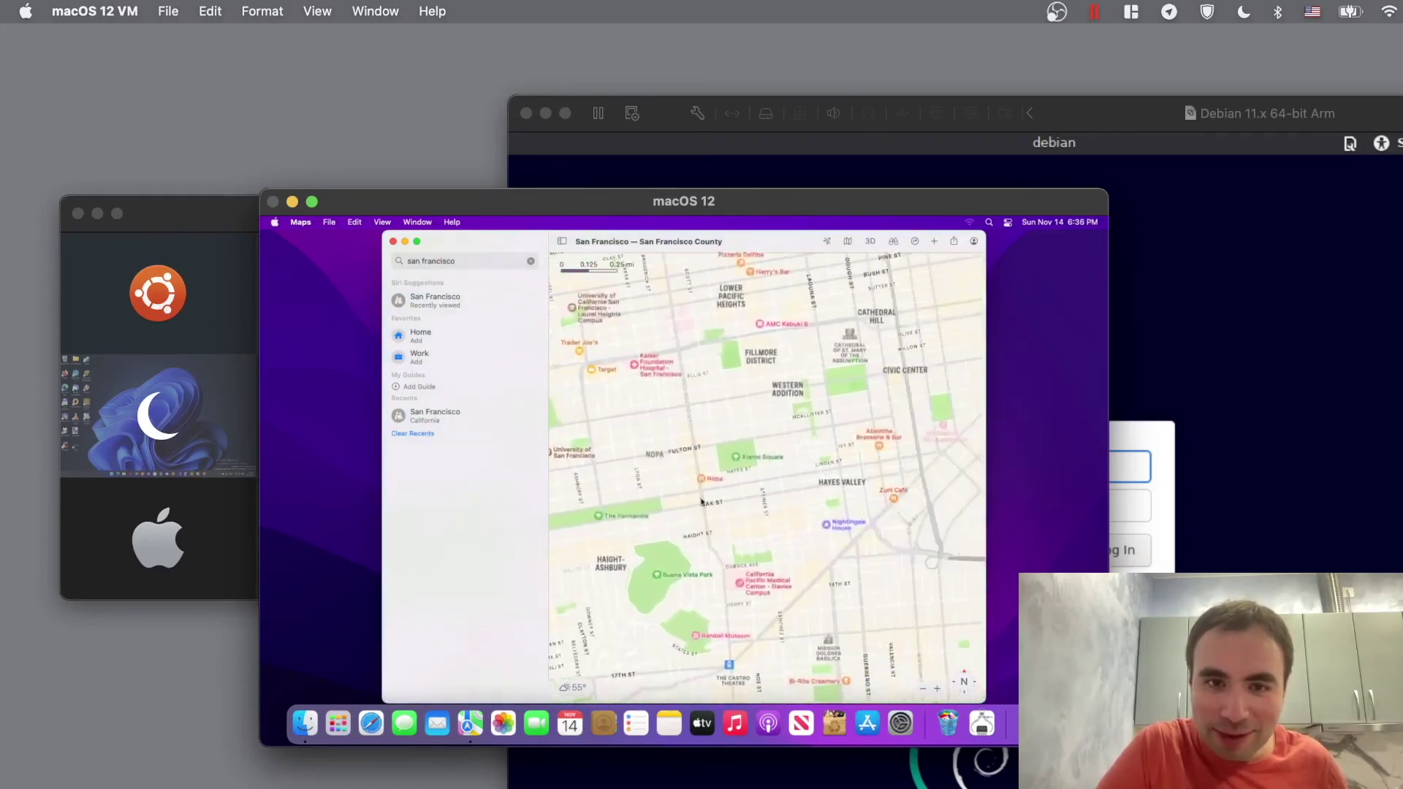
scroll(702, 502, "up", 5)
scroll(701, 501, "right", 5)
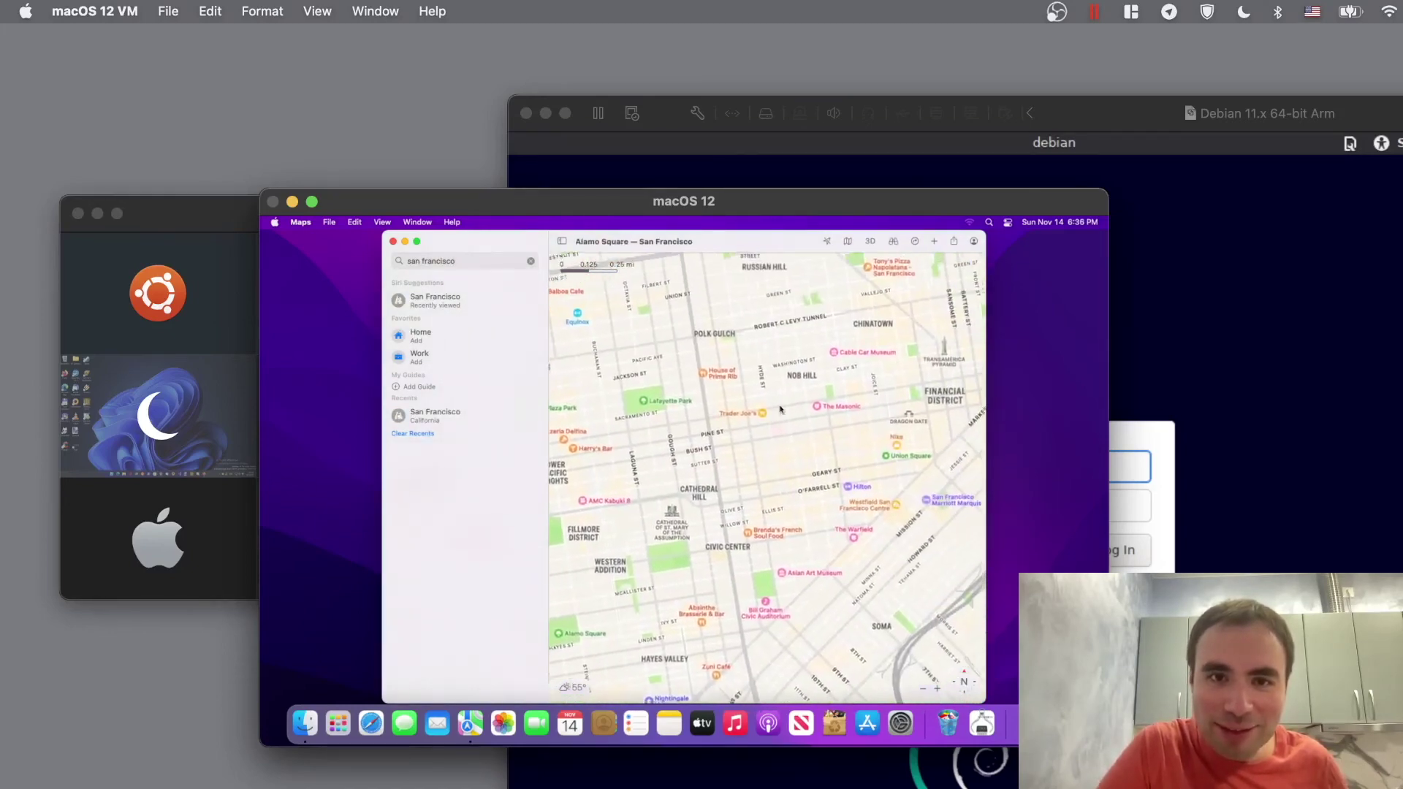
left_click(871, 242)
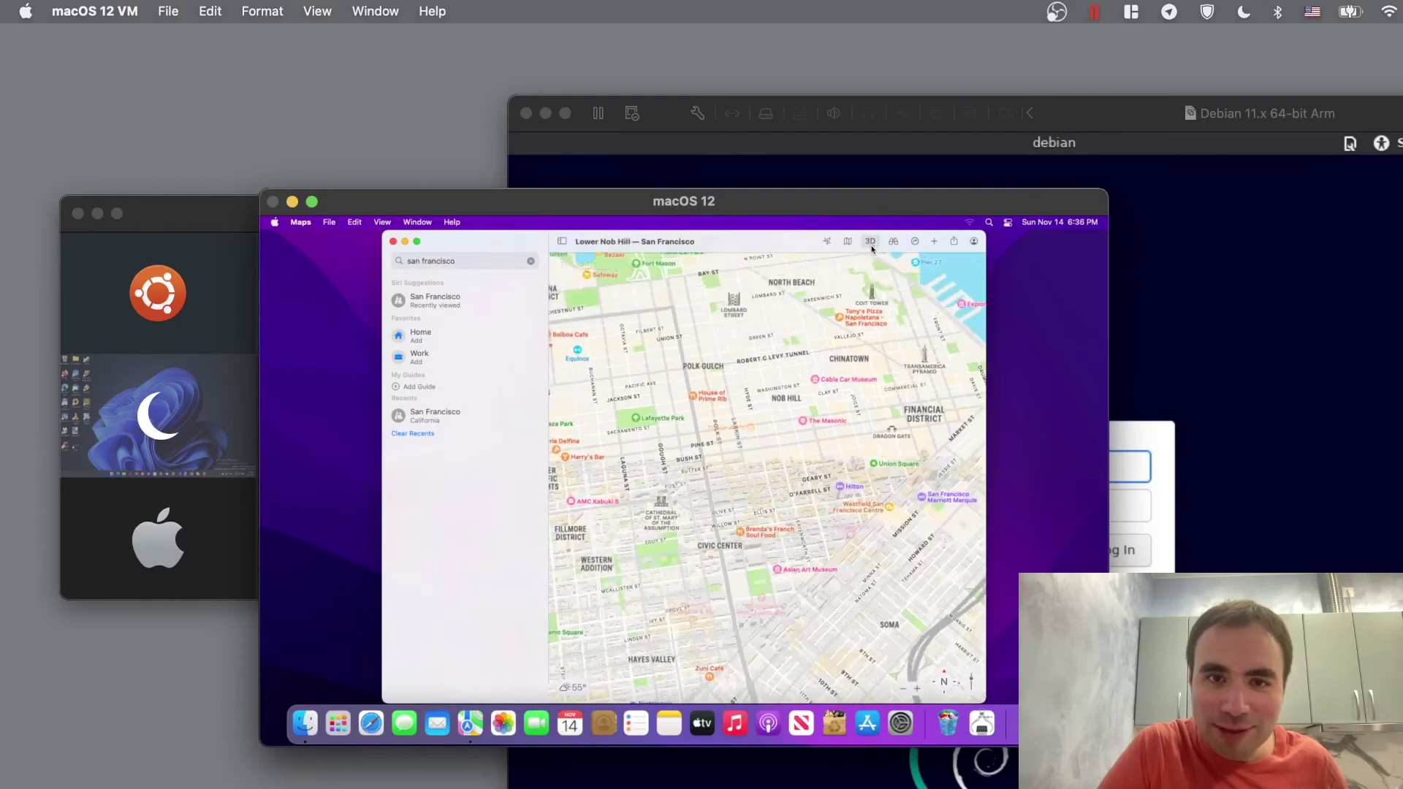
scroll(740, 415, "up", 6)
scroll(740, 414, "left", 6)
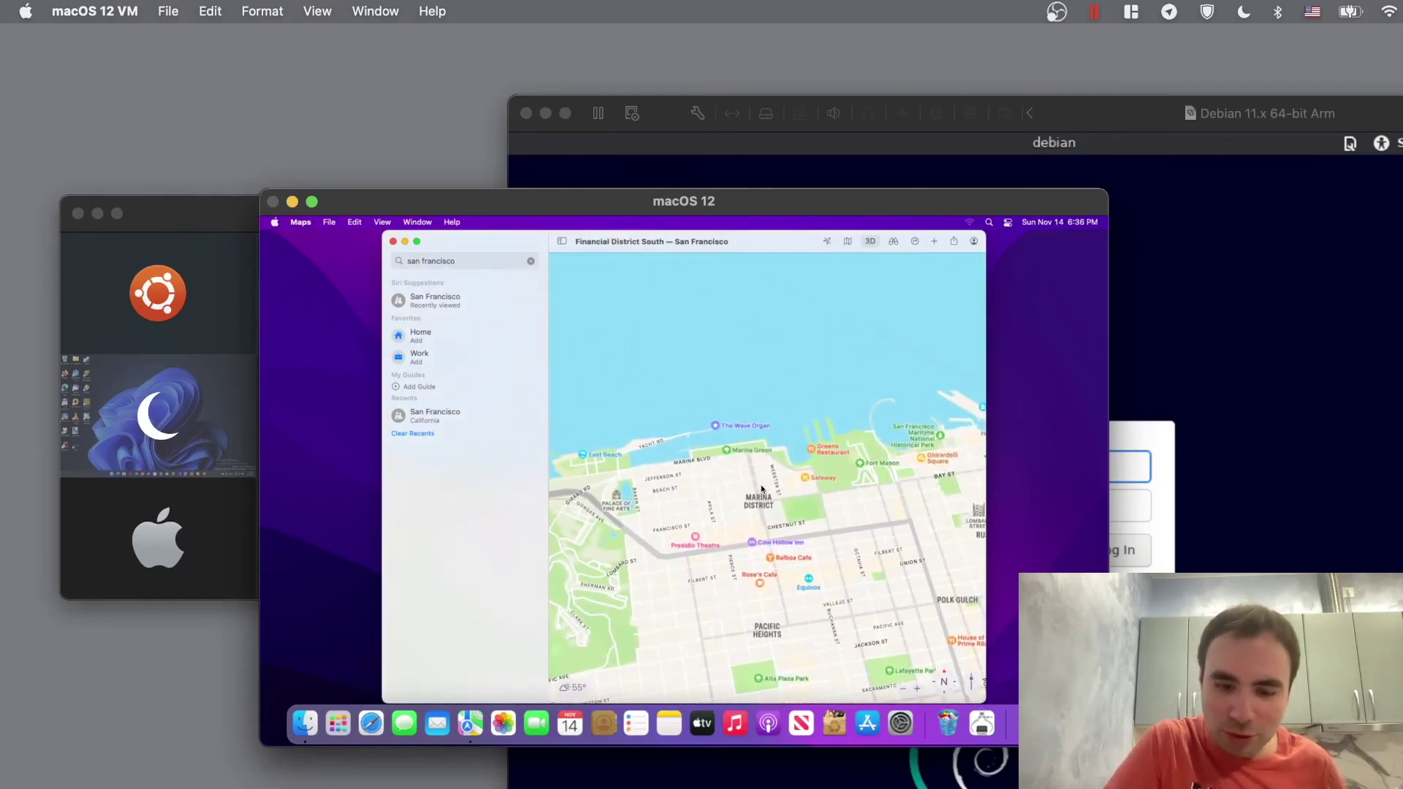
scroll(763, 488, "down", 8)
scroll(762, 488, "right", 4)
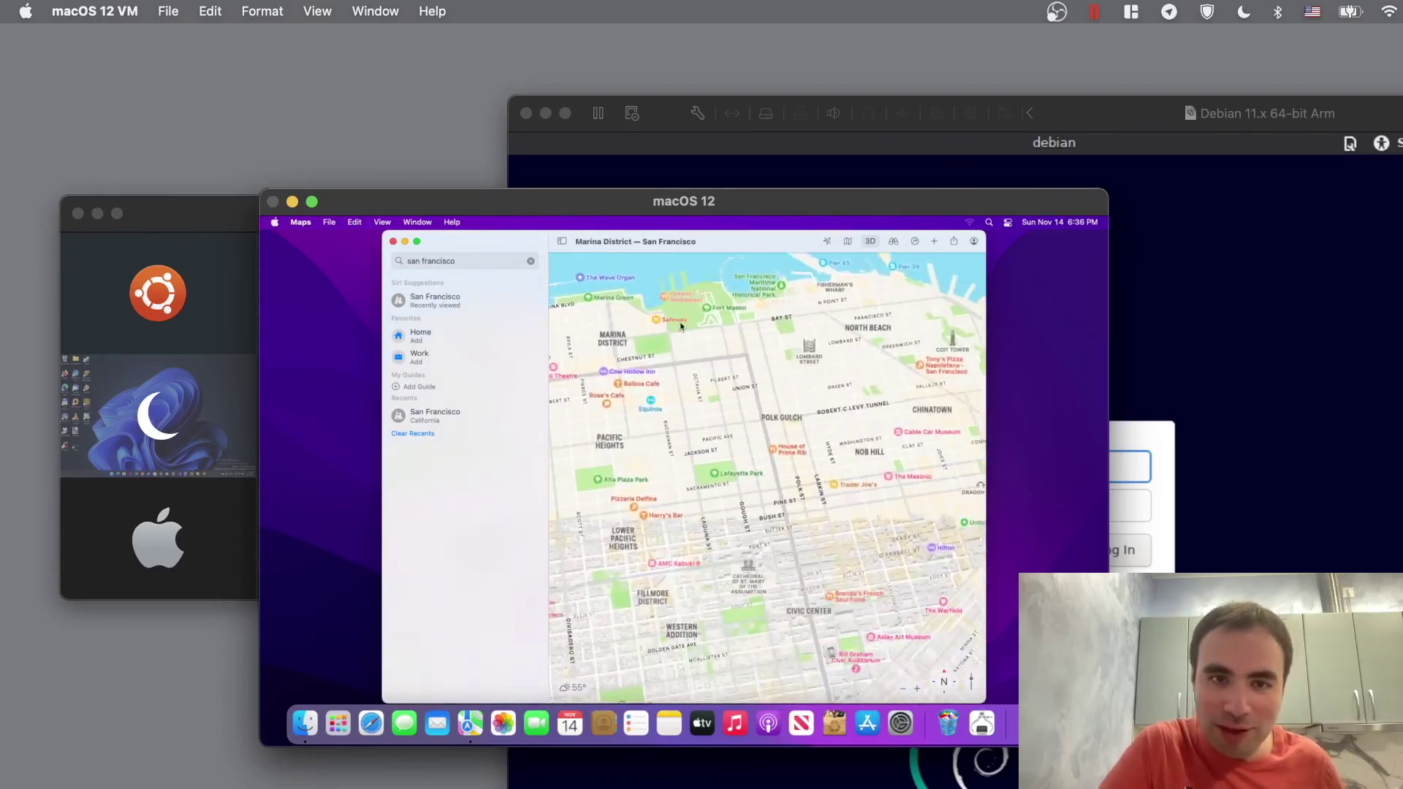
scroll(801, 436, "right", 5)
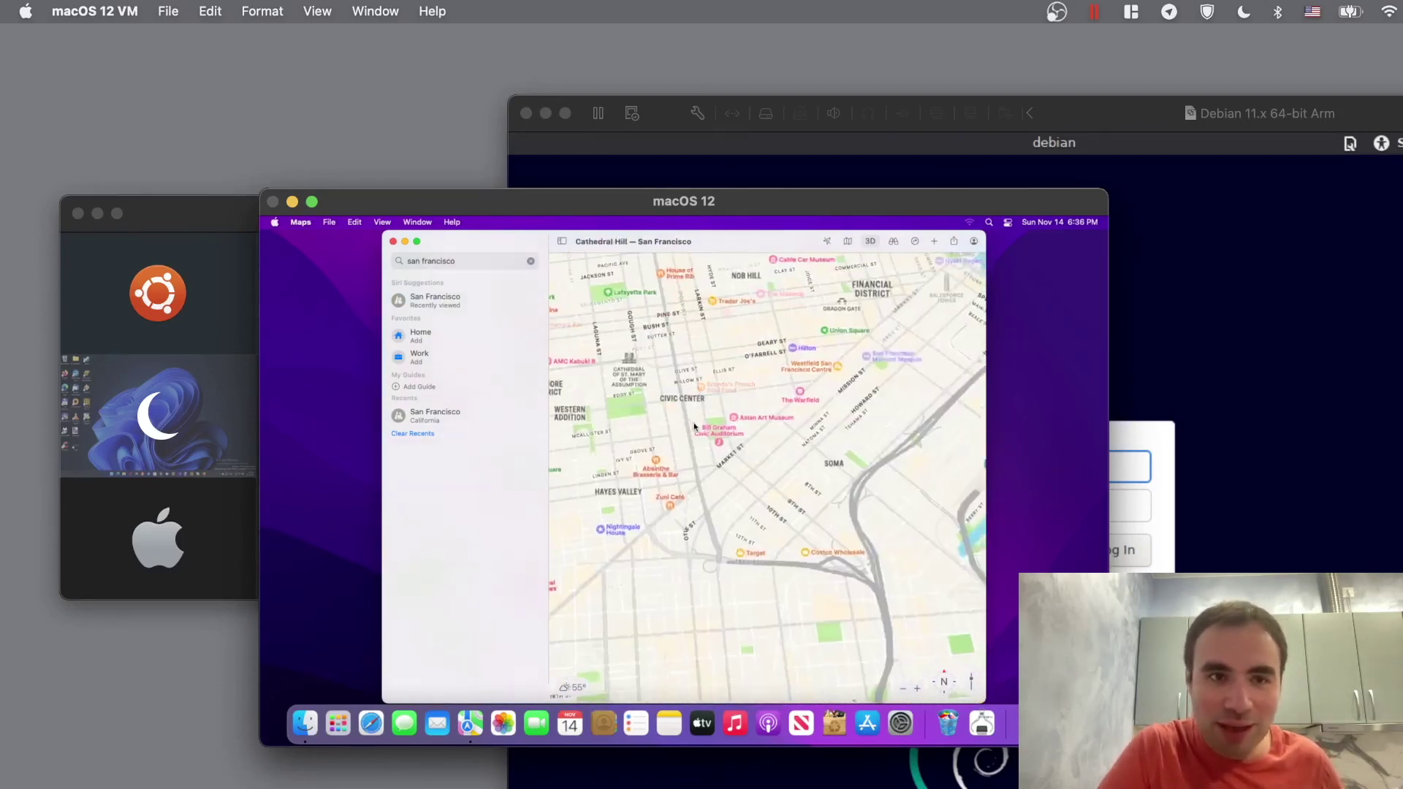
scroll(684, 502, "right", 3)
key("super+h")
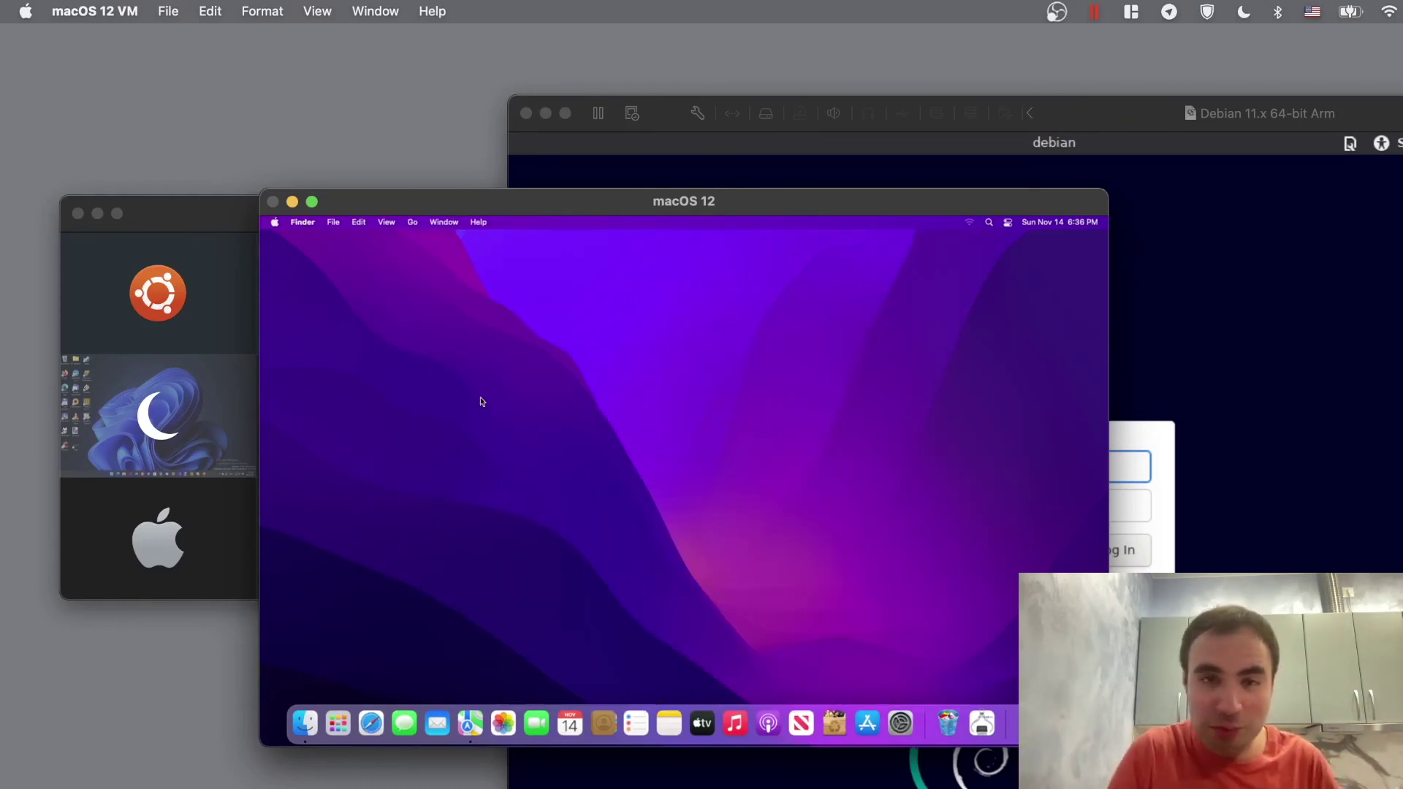
left_click_drag(511, 377, 550, 442)
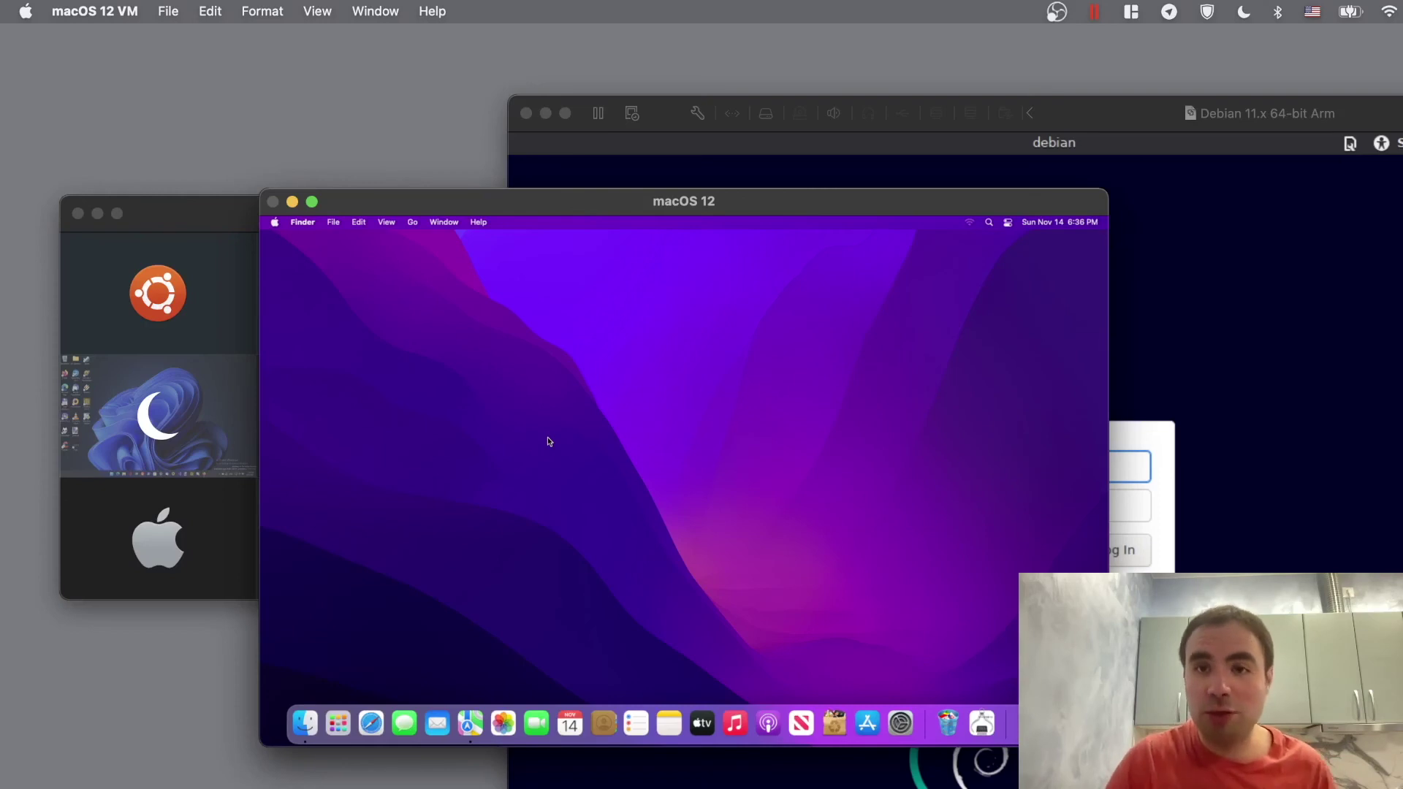
left_click_drag(1133, 133, 1173, 126)
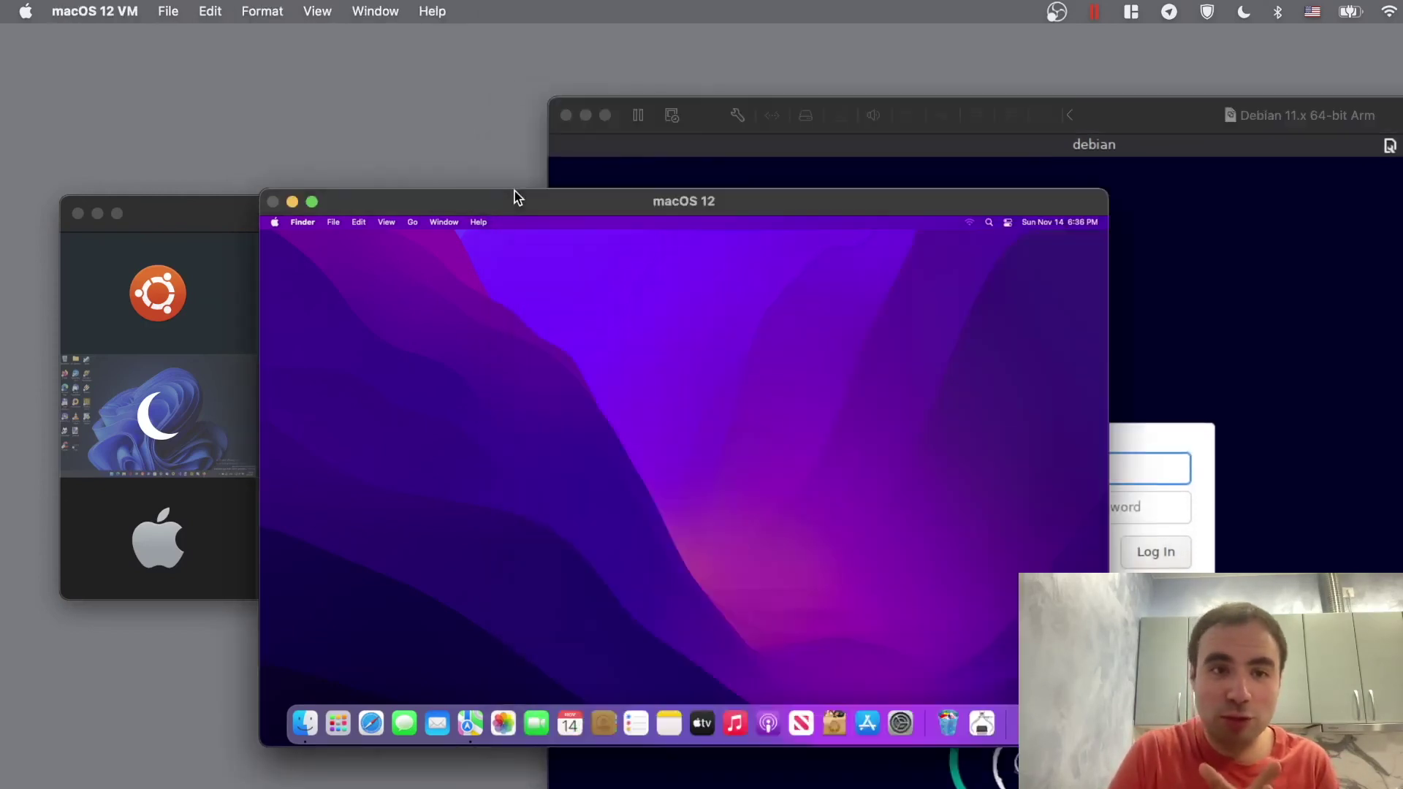
left_click_drag(515, 191, 449, 206)
Step: Bring the Debian 11 VMware Fusion window, waiting at its login screen, to the front
left_click(1164, 114)
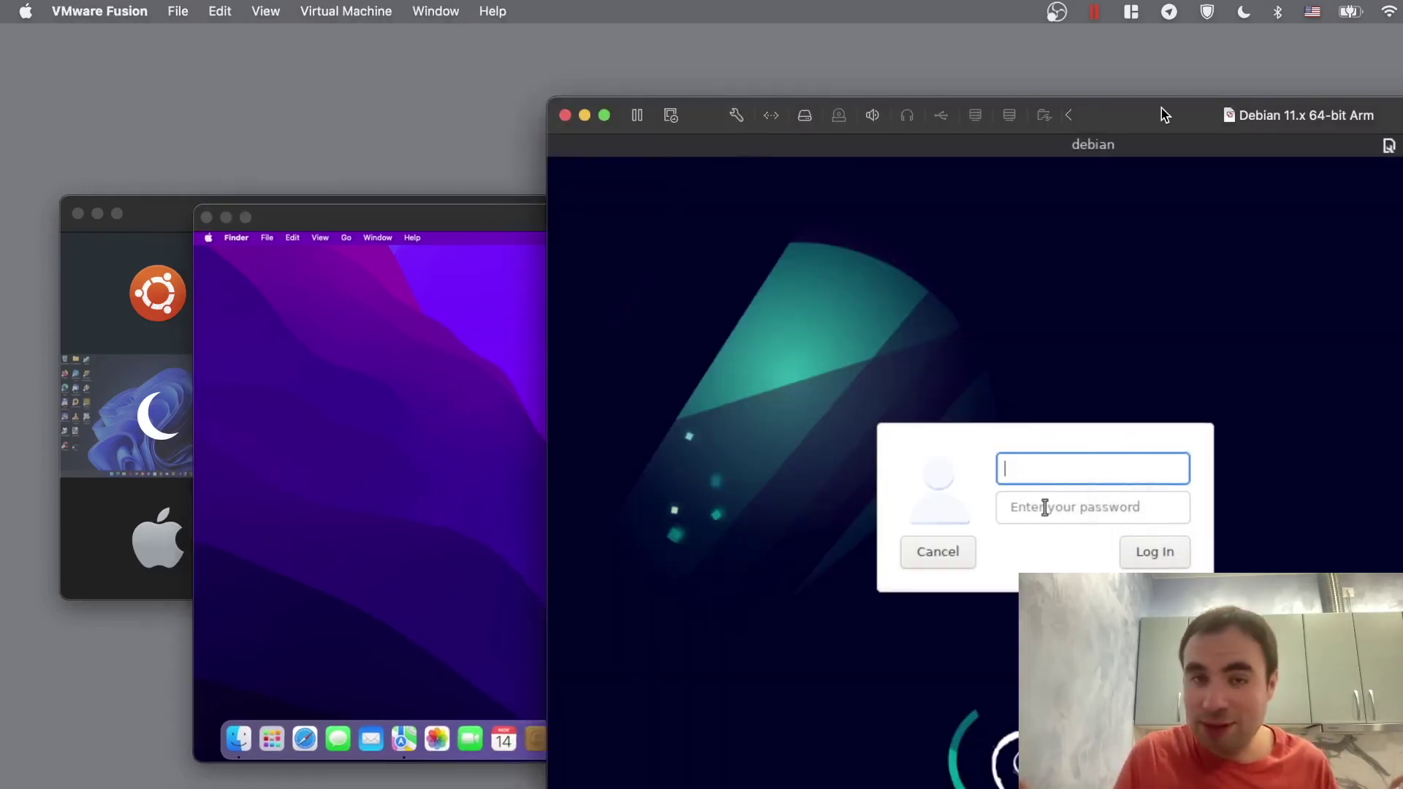